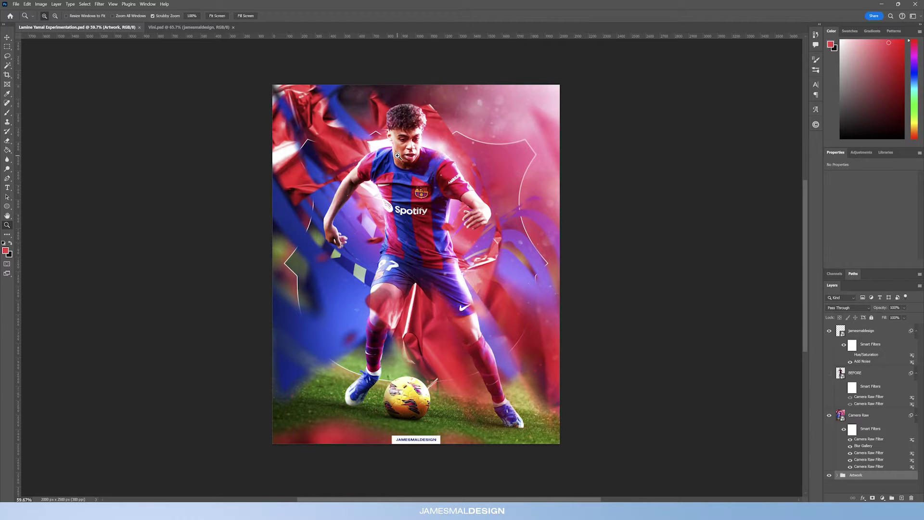
- Hide the Camera Raw grading layer and the first Artwork group layers
{"action": "left_click", "coordinate": [829, 415]}
{"action": "scroll", "coordinate": [847, 483], "scroll_direction": "down", "scroll_amount": 1}
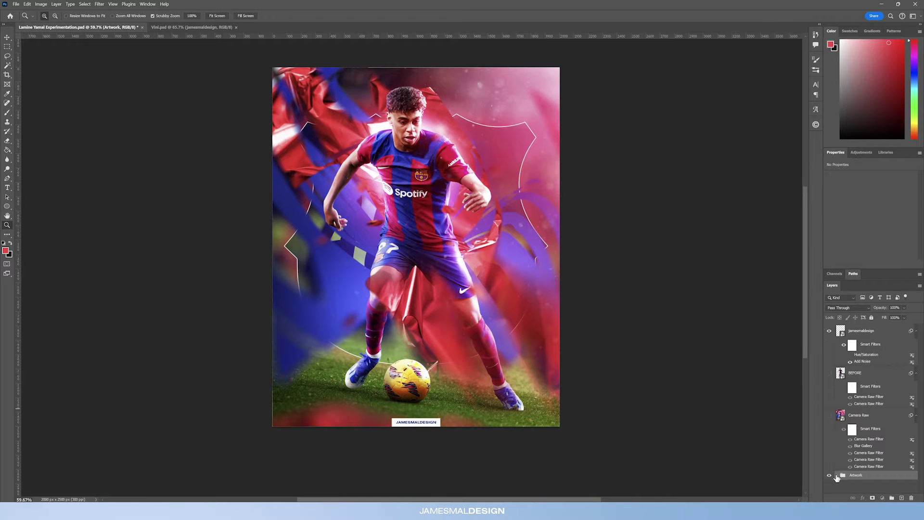
{"action": "left_click", "coordinate": [837, 475]}
{"action": "scroll", "coordinate": [874, 436], "scroll_direction": "down", "scroll_amount": 5}
{"action": "scroll", "coordinate": [856, 408], "scroll_direction": "up", "scroll_amount": 5}
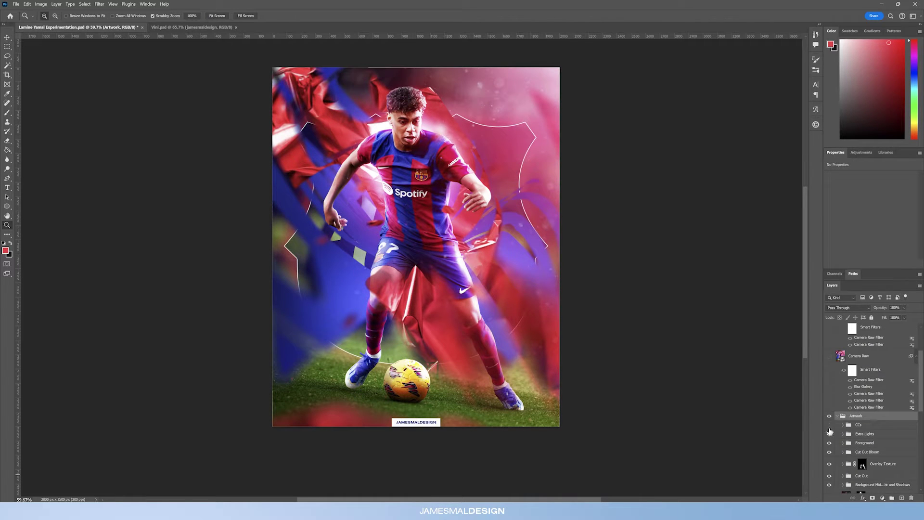
{"action": "left_click_drag", "start_coordinate": [829, 432], "coordinate": [830, 485]}
{"action": "scroll", "coordinate": [847, 434], "scroll_direction": "down", "scroll_amount": 5}
- Hide Layer 9 through Dark Backdrop and the red and blue artwork, then show OG Full Picture
{"action": "left_click_drag", "start_coordinate": [831, 355], "coordinate": [829, 458]}
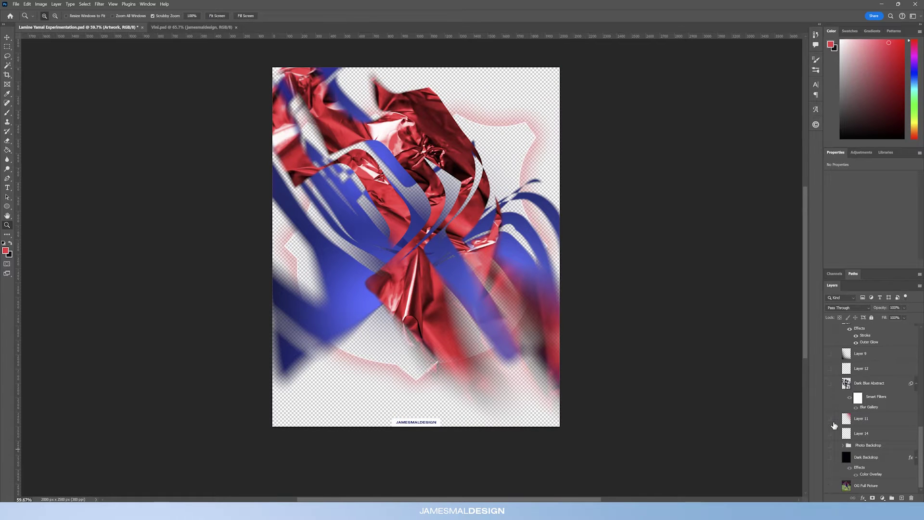
{"action": "left_click", "coordinate": [830, 427]}
{"action": "left_click", "coordinate": [829, 486]}
{"action": "left_click", "coordinate": [419, 153]}
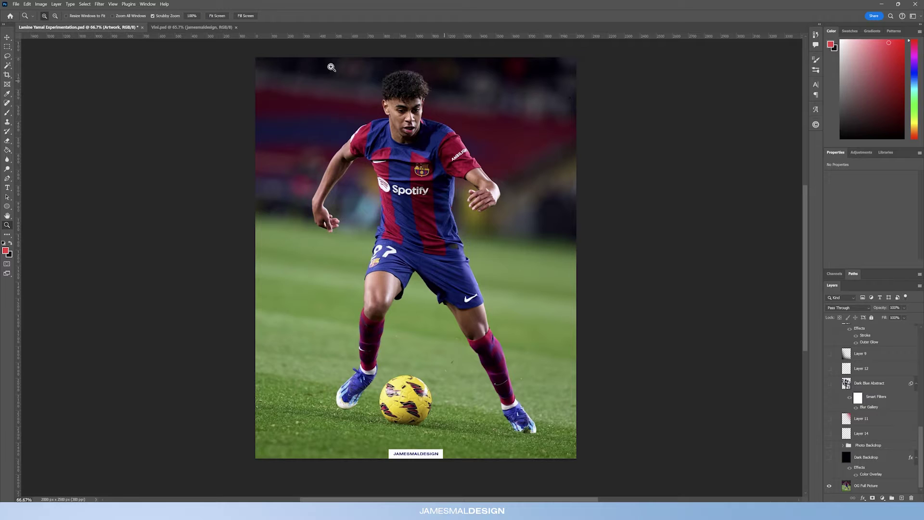
- Load the OG Full Picture player's mask as a selection
{"action": "left_click", "coordinate": [848, 487]}
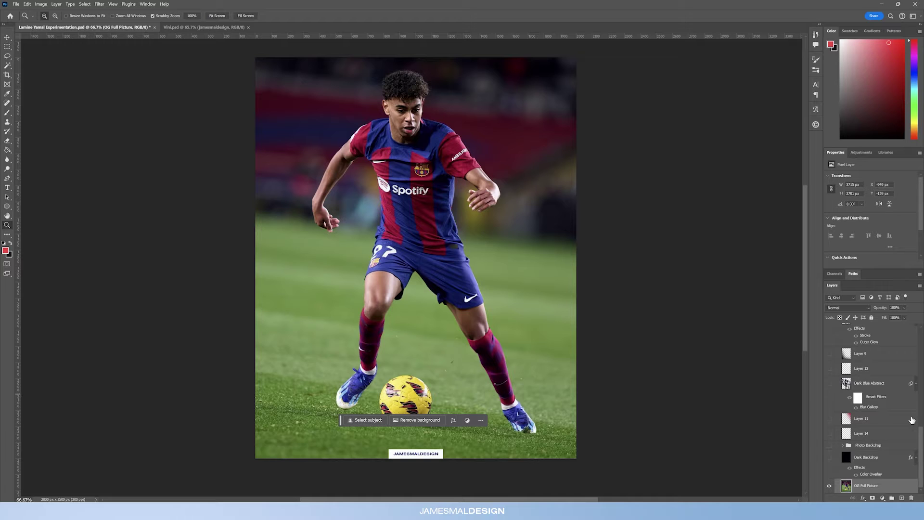
{"action": "scroll", "coordinate": [866, 366], "scroll_direction": "up", "scroll_amount": 3}
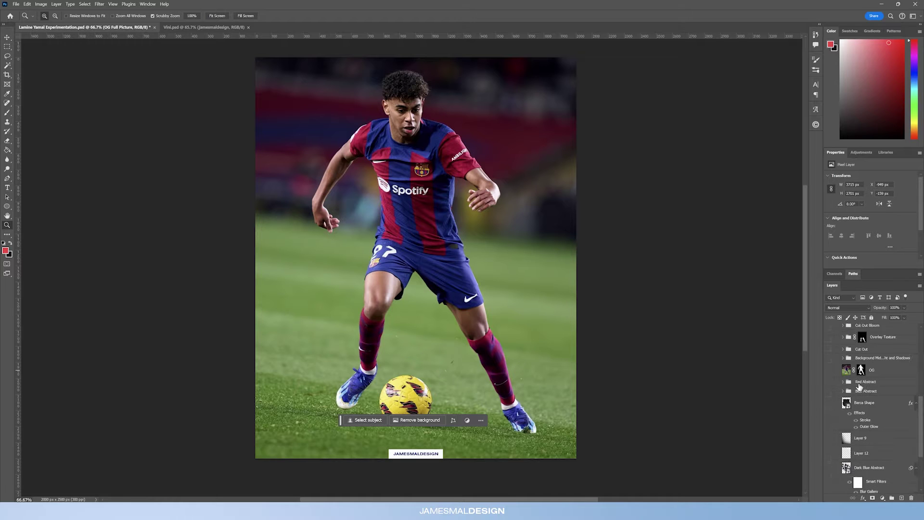
{"action": "left_click", "coordinate": [861, 370], "text": "ctrl"}
{"action": "scroll", "coordinate": [859, 419], "scroll_direction": "down", "scroll_amount": 1}
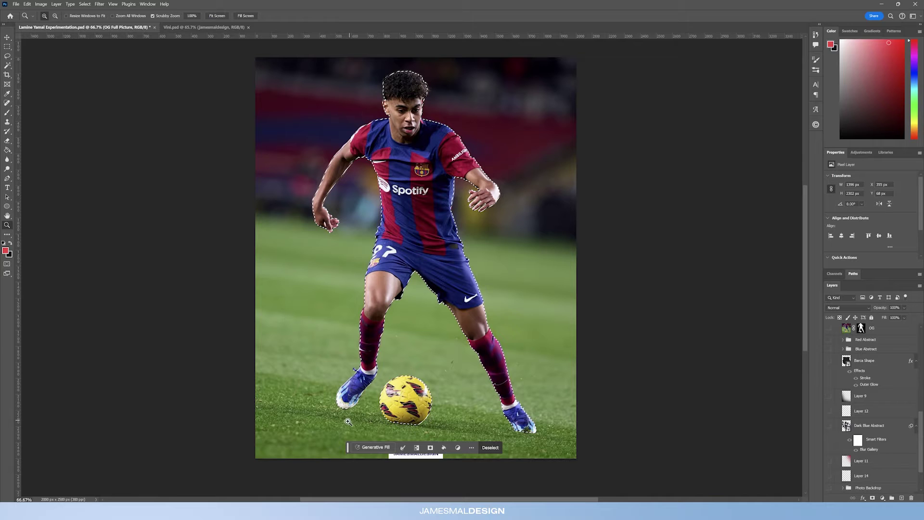
- Make Dark Backdrop and the cut-out OG player layer visible
{"action": "scroll", "coordinate": [867, 433], "scroll_direction": "down", "scroll_amount": 1}
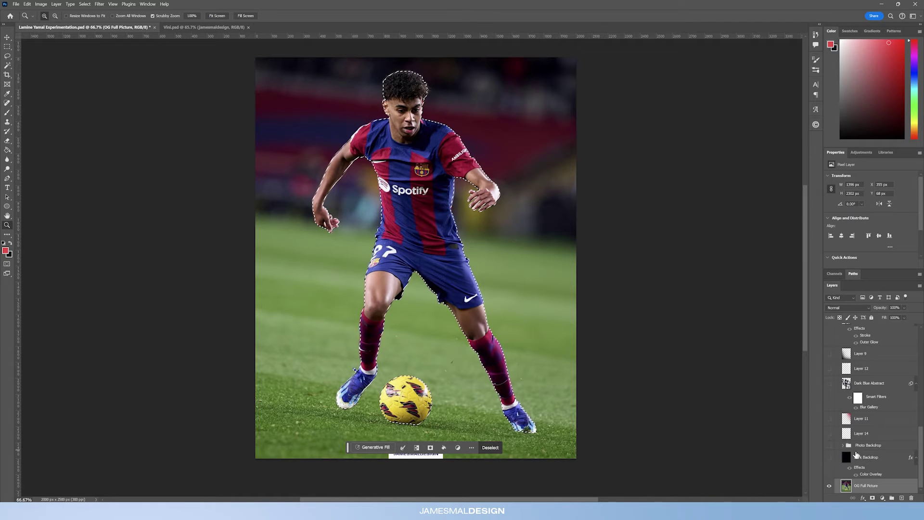
{"action": "left_click", "coordinate": [866, 457]}
{"action": "left_click", "coordinate": [830, 458]}
{"action": "scroll", "coordinate": [848, 385], "scroll_direction": "up", "scroll_amount": 2}
{"action": "left_click", "coordinate": [830, 420]}
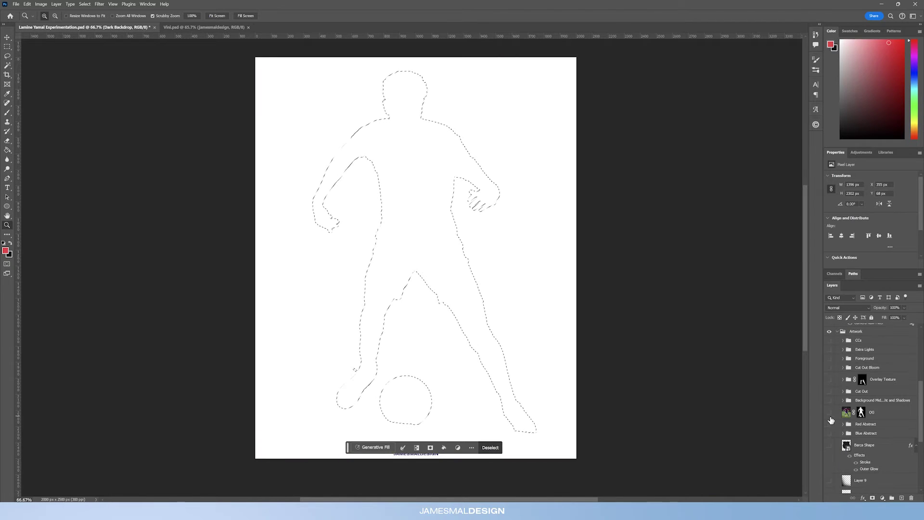
- Deselect with Ctrl+D and show the Photo Backdrop stadium group
{"action": "left_click", "coordinate": [6, 46]}
{"action": "key", "text": "ctrl+d"}
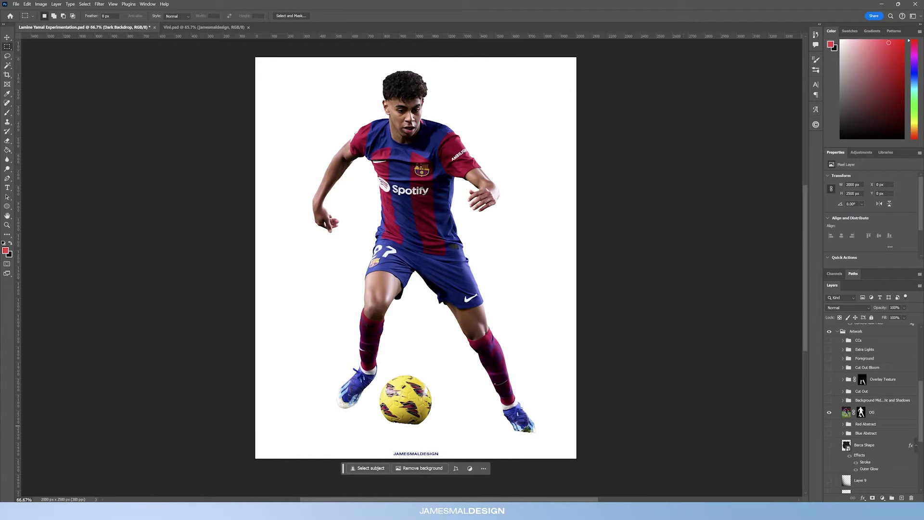
{"action": "scroll", "coordinate": [897, 440], "scroll_direction": "down", "scroll_amount": 4}
{"action": "left_click", "coordinate": [829, 445]}
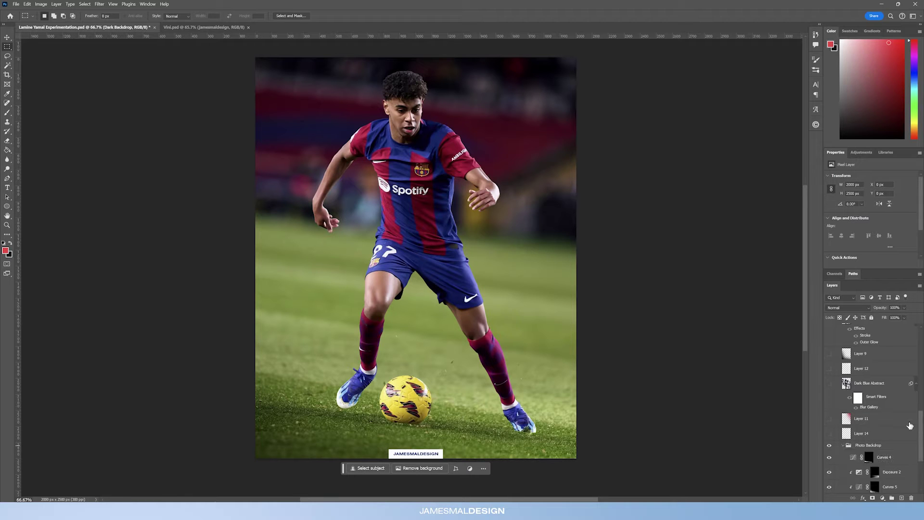
{"action": "left_click", "coordinate": [843, 445]}
{"action": "left_click_drag", "start_coordinate": [829, 400], "coordinate": [829, 370]}
{"action": "left_click", "coordinate": [854, 434]}
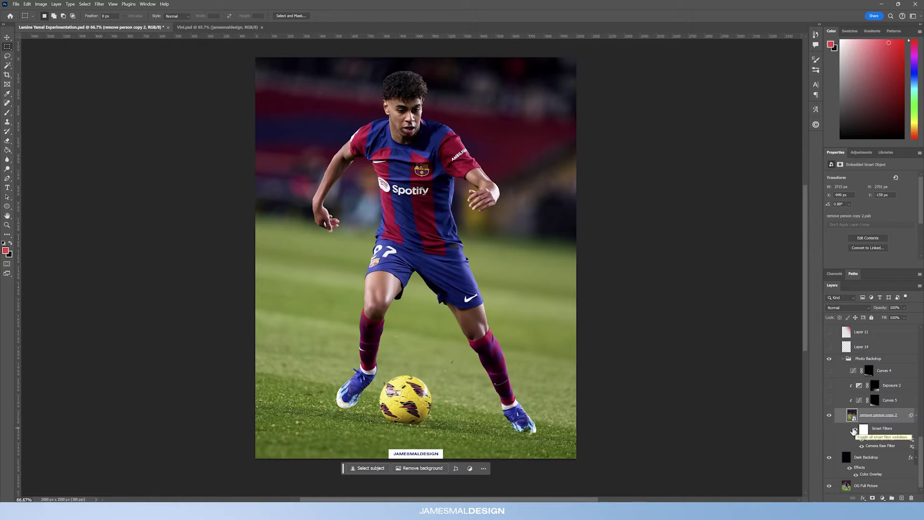
{"action": "left_click", "coordinate": [829, 400]}
{"action": "left_click", "coordinate": [830, 386]}
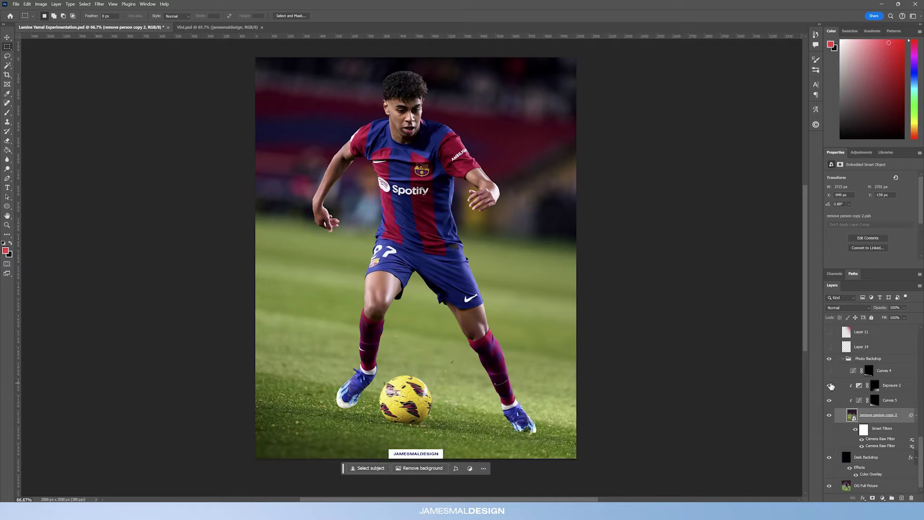
{"action": "left_click", "coordinate": [829, 370]}
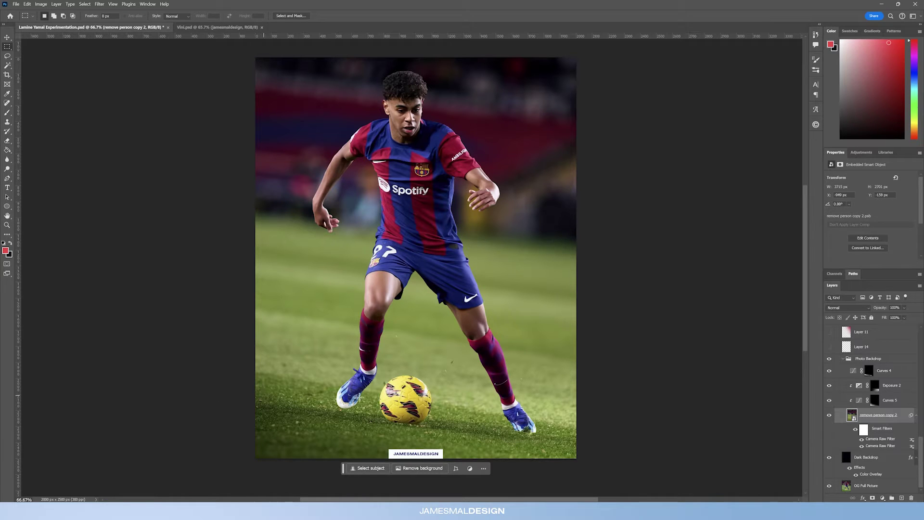
{"action": "left_click", "coordinate": [843, 358]}
{"action": "left_click", "coordinate": [838, 448]}
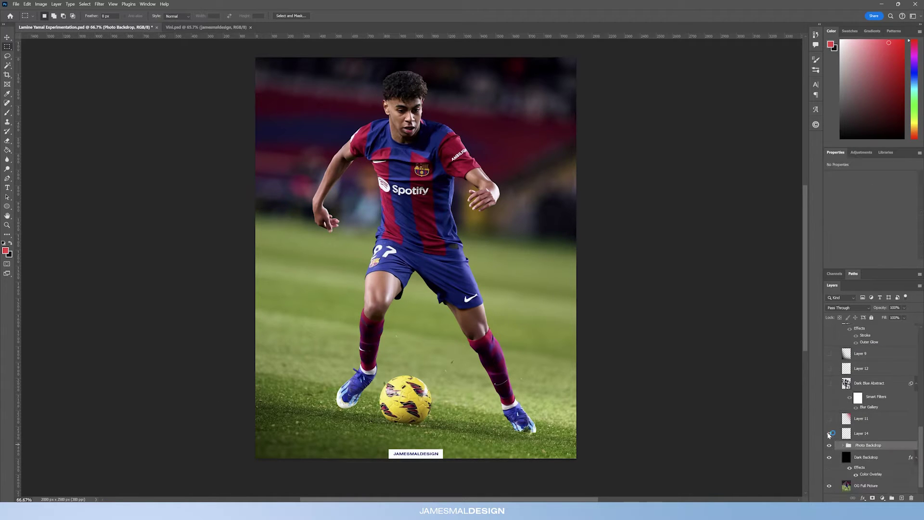
- Swap Layer 14 for Layer 11's red-pink tint, then glance at Vini.psd and return
{"action": "left_click", "coordinate": [829, 433]}
{"action": "left_click", "coordinate": [830, 419]}
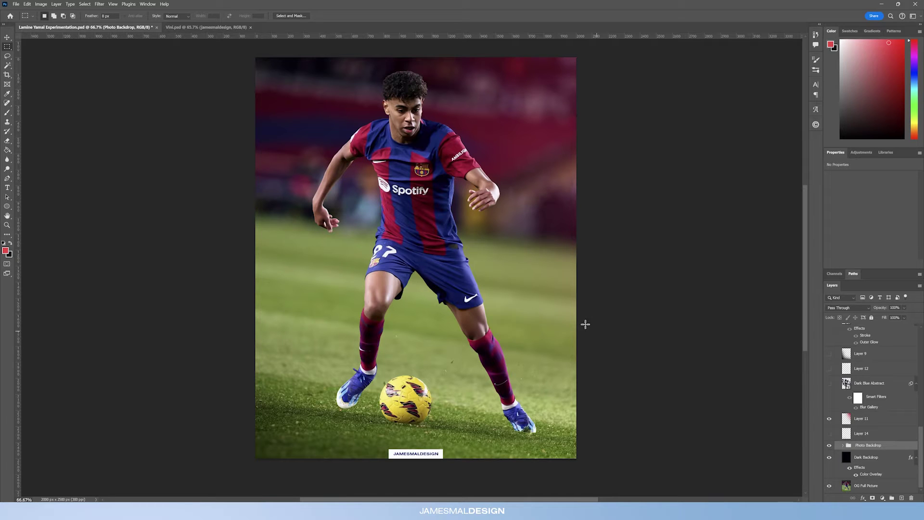
{"action": "scroll", "coordinate": [849, 400], "scroll_direction": "up", "scroll_amount": 3}
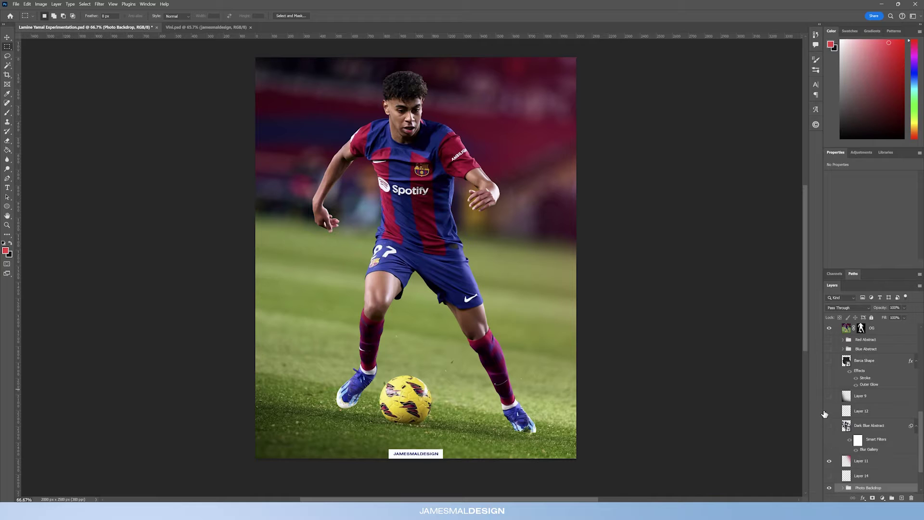
{"action": "left_click", "coordinate": [186, 27]}
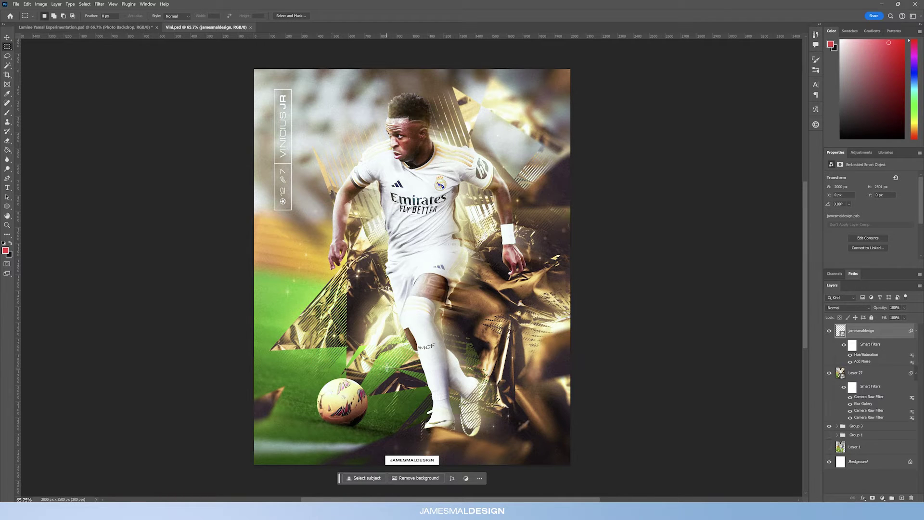
{"action": "left_click", "coordinate": [135, 28]}
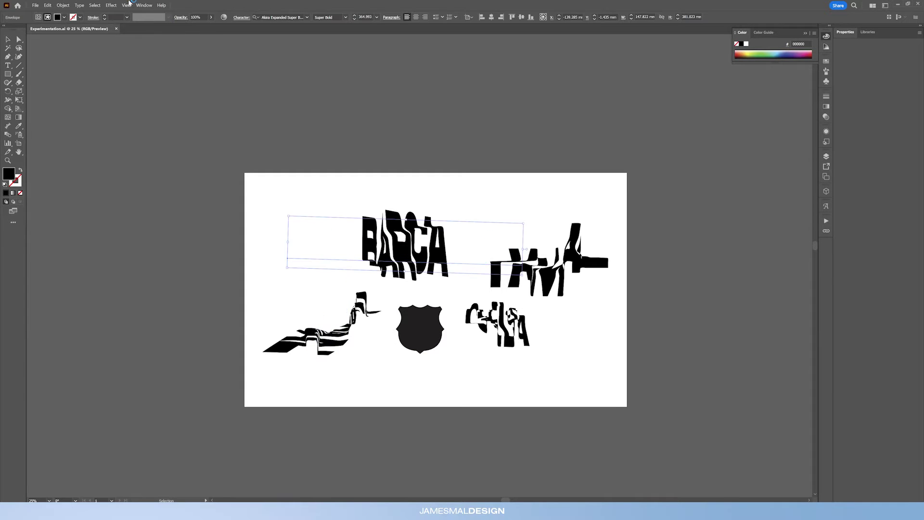
{"action": "left_click", "coordinate": [68, 99]}
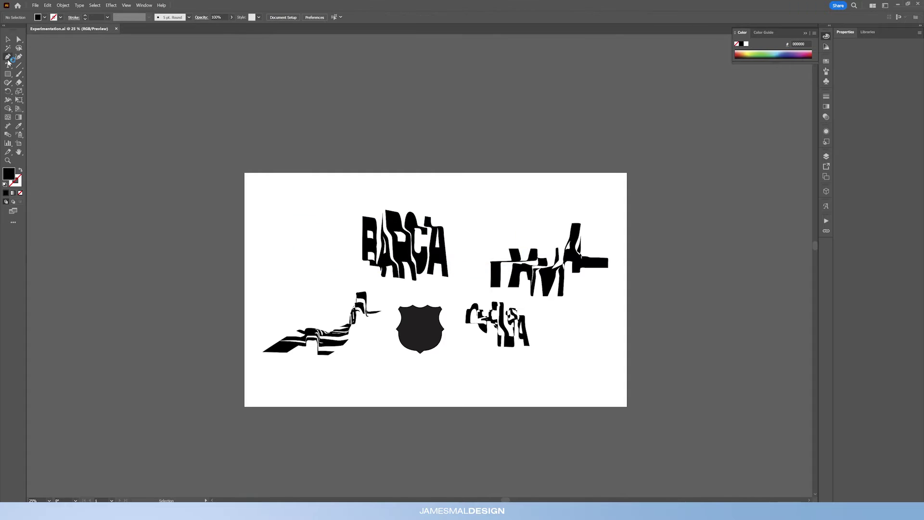
{"action": "left_click", "coordinate": [7, 74]}
{"action": "left_click", "coordinate": [91, 5]}
{"action": "mouse_move", "coordinate": [81, 5]}
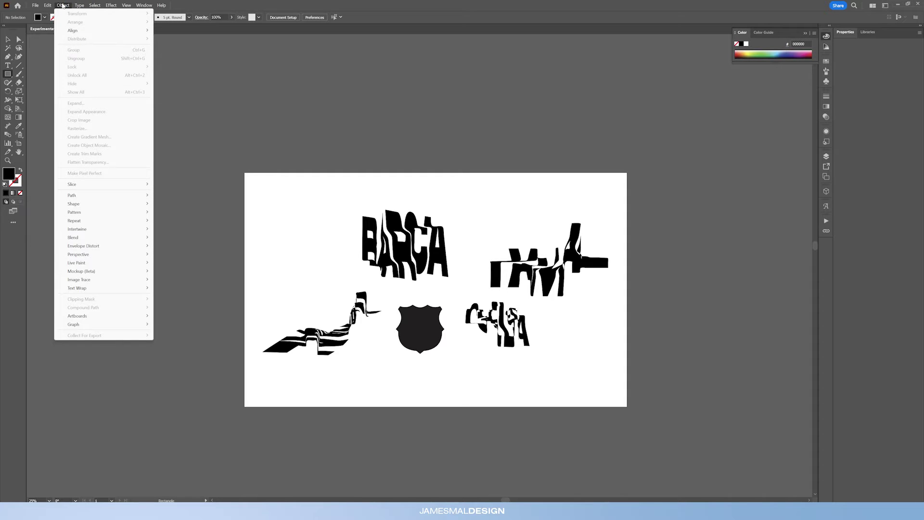
{"action": "mouse_move", "coordinate": [107, 248]}
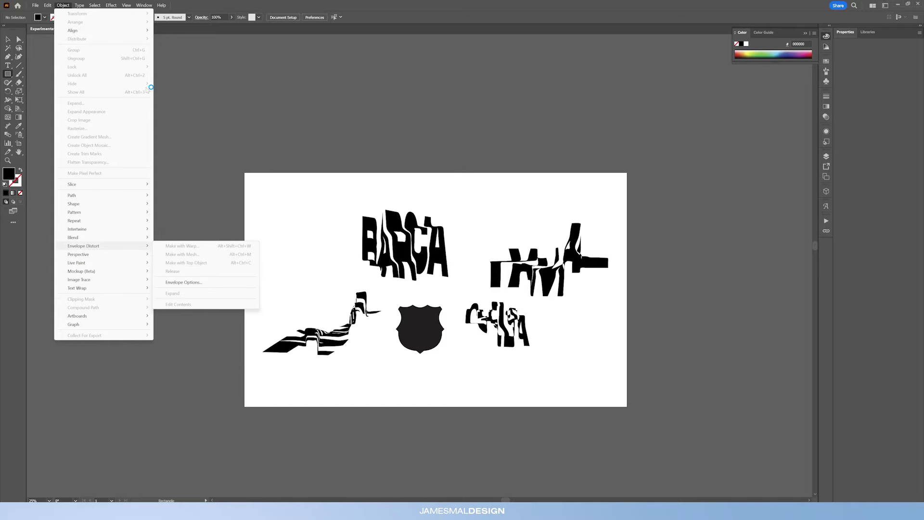
{"action": "key", "text": "Escape"}
{"action": "key", "text": "v"}
{"action": "left_click", "coordinate": [415, 244]}
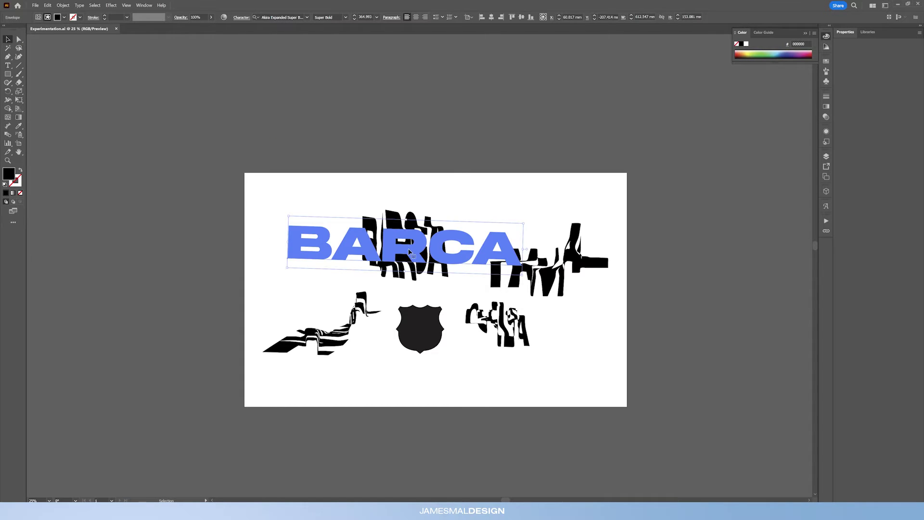
{"action": "left_click_drag", "start_coordinate": [413, 253], "coordinate": [407, 243]}
{"action": "double_click", "coordinate": [407, 243]}
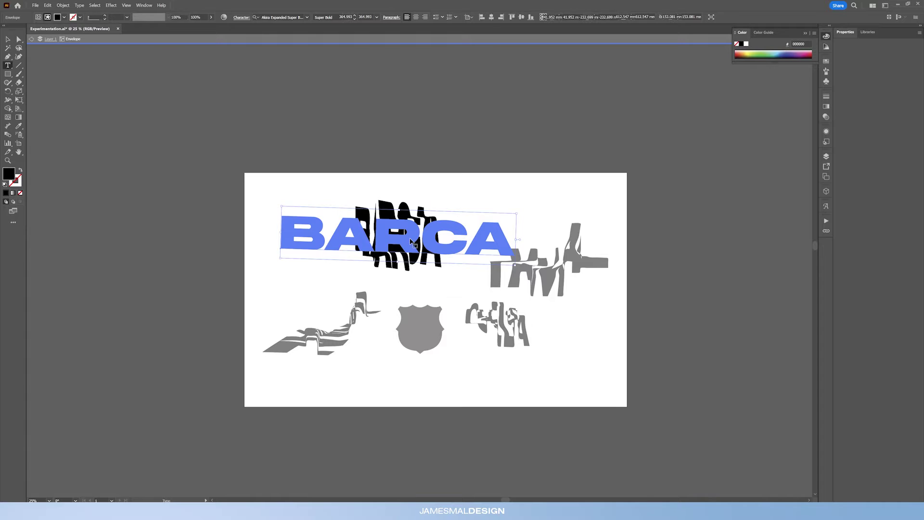
{"action": "double_click", "coordinate": [419, 238]}
{"action": "key", "text": "ctrl+a"}
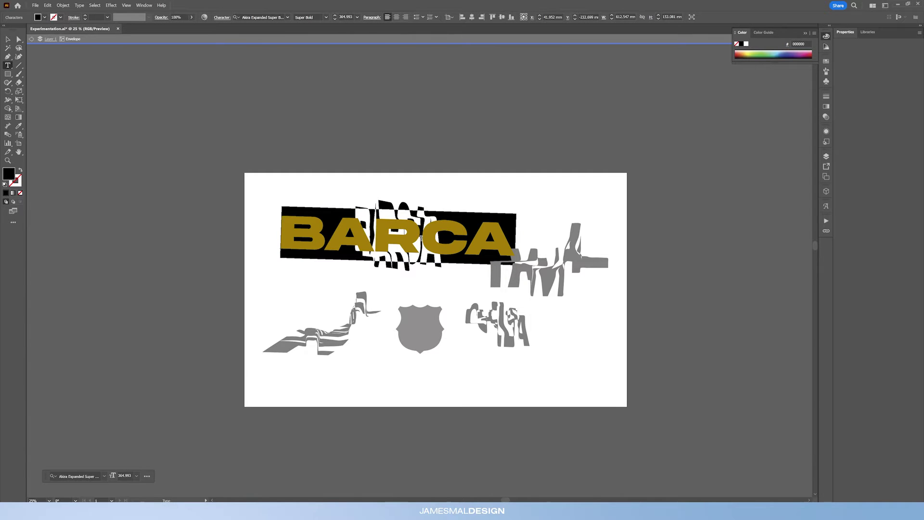
{"action": "type", "text": "TYPE"}
{"action": "key", "text": "Escape"}
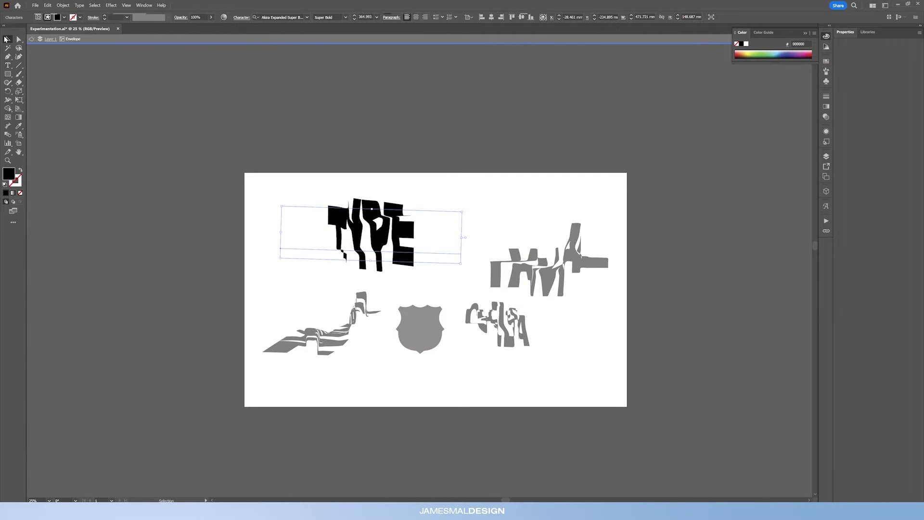
{"action": "left_click", "coordinate": [451, 248]}
{"action": "key", "text": "ctrl+z"}
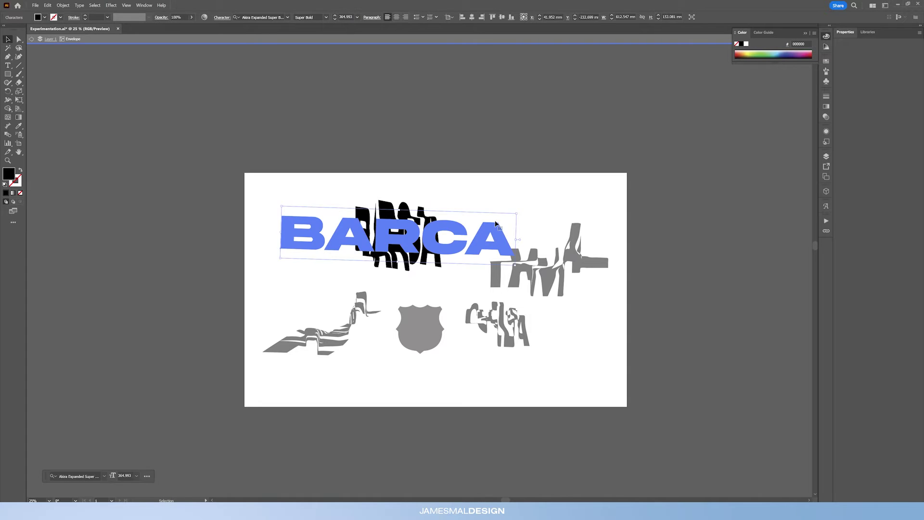
{"action": "left_click_drag", "start_coordinate": [519, 213], "coordinate": [484, 228]}
{"action": "left_click", "coordinate": [565, 210]}
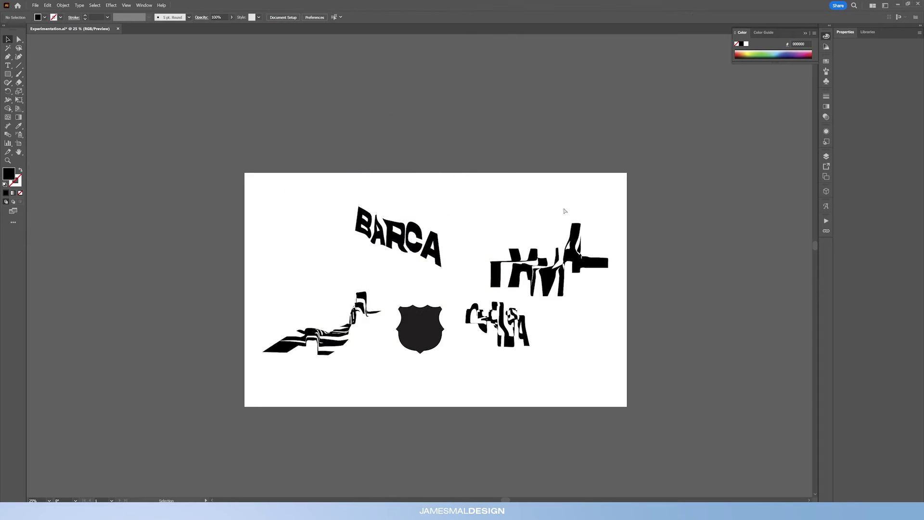
{"action": "key", "text": "ctrl+z"}
{"action": "key", "text": "ctrl+z"}
{"action": "left_click", "coordinate": [433, 332]}
{"action": "left_click", "coordinate": [453, 435]}
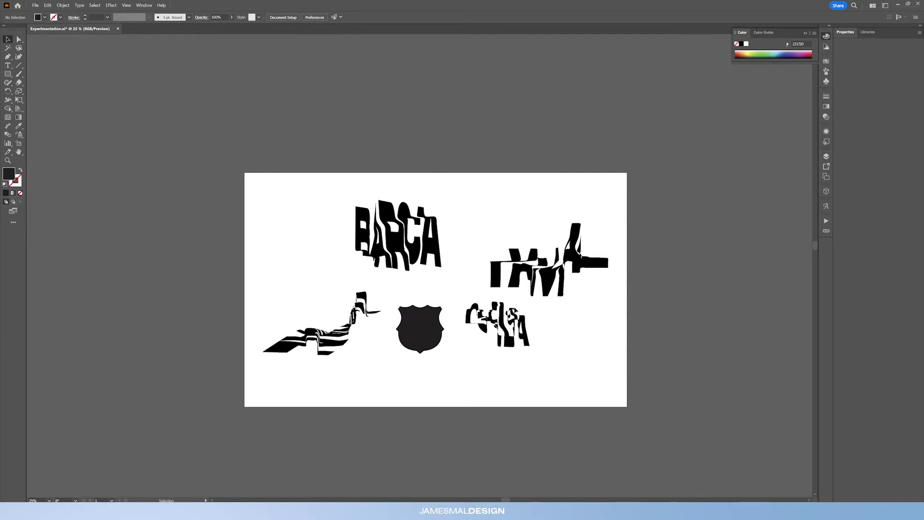
{"action": "left_click", "coordinate": [489, 319]}
{"action": "left_click", "coordinate": [330, 332]}
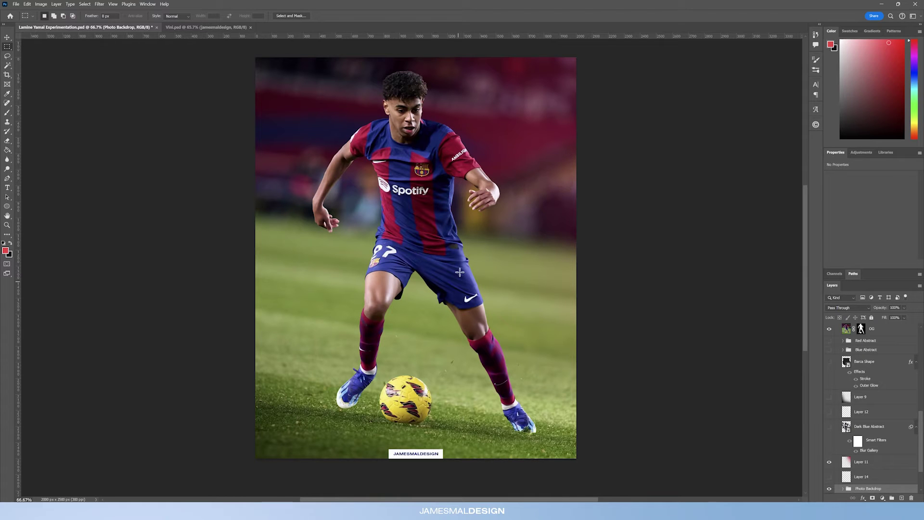
- Show Dark Blue Abstract and open its smart object contents, then return to the poster
{"action": "left_click", "coordinate": [829, 427]}
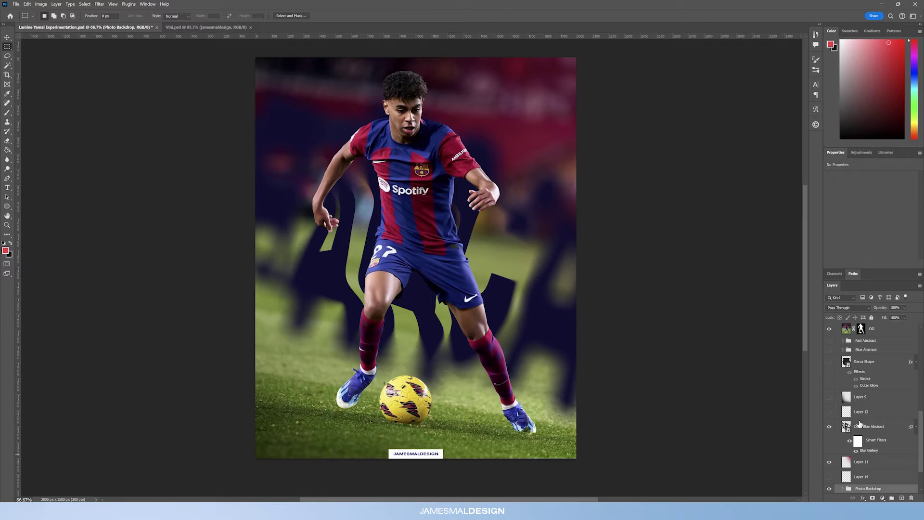
{"action": "left_click", "coordinate": [845, 427]}
{"action": "double_click", "coordinate": [846, 426]}
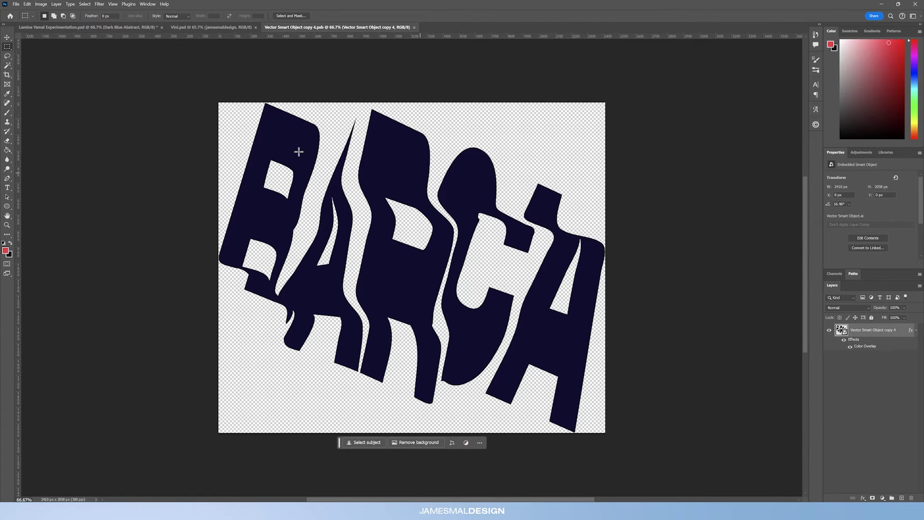
{"action": "left_click", "coordinate": [110, 29]}
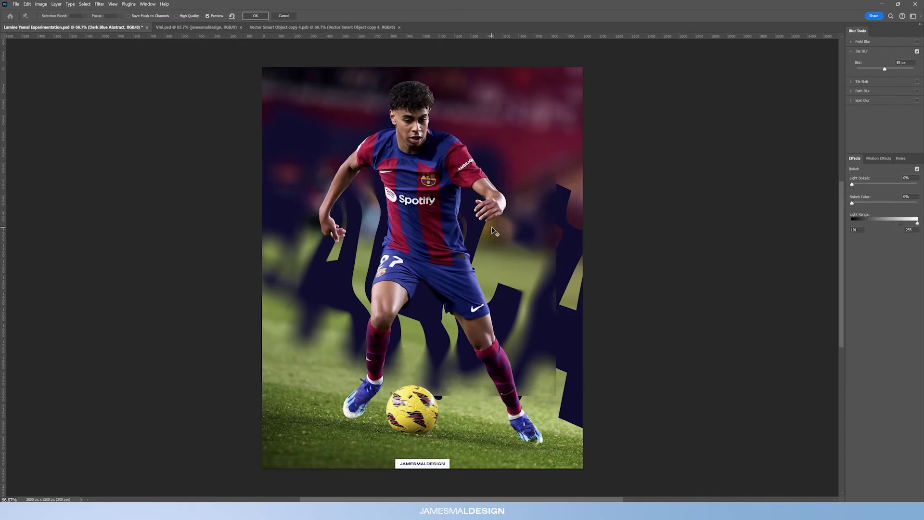
- Bring up the Iris Blur with its on-canvas pins on the lettering
{"action": "left_click", "coordinate": [114, 5]}
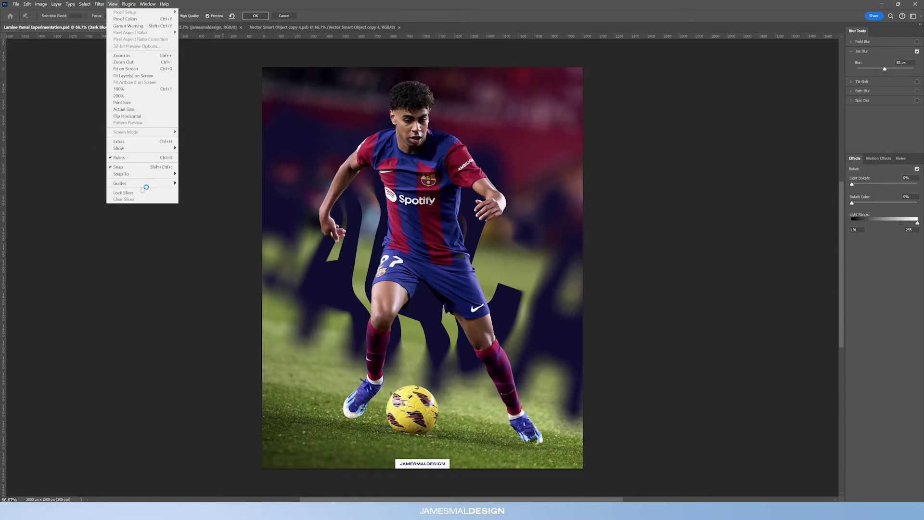
{"action": "mouse_move", "coordinate": [140, 144]}
{"action": "left_click", "coordinate": [207, 287]}
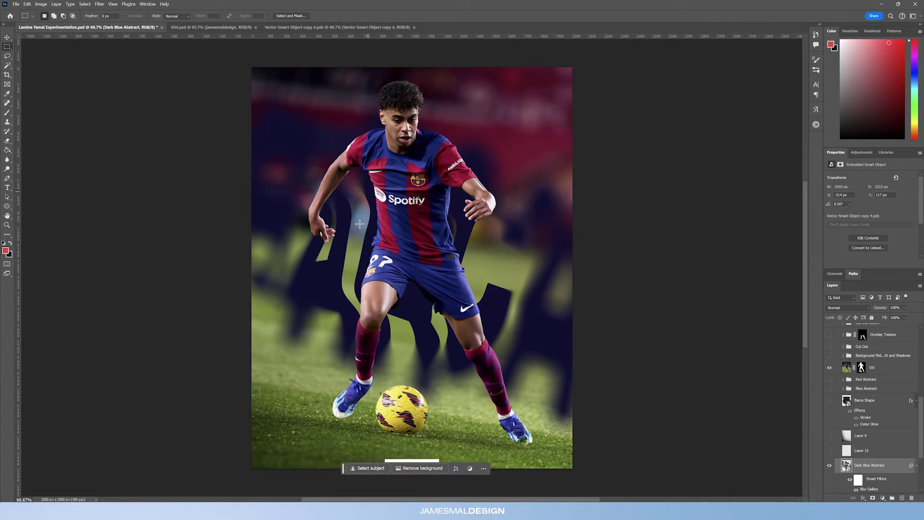
- Show Layer 12's pink glow, Layer 9, the Barca Shape crest and the Blue Abstract ribbons
{"action": "left_click", "coordinate": [829, 451]}
{"action": "left_click", "coordinate": [863, 450]}
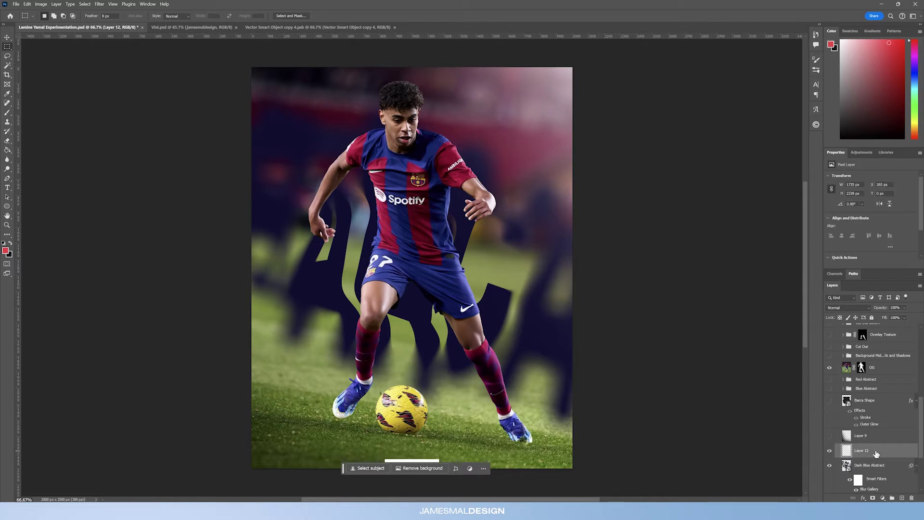
{"action": "left_click", "coordinate": [829, 436]}
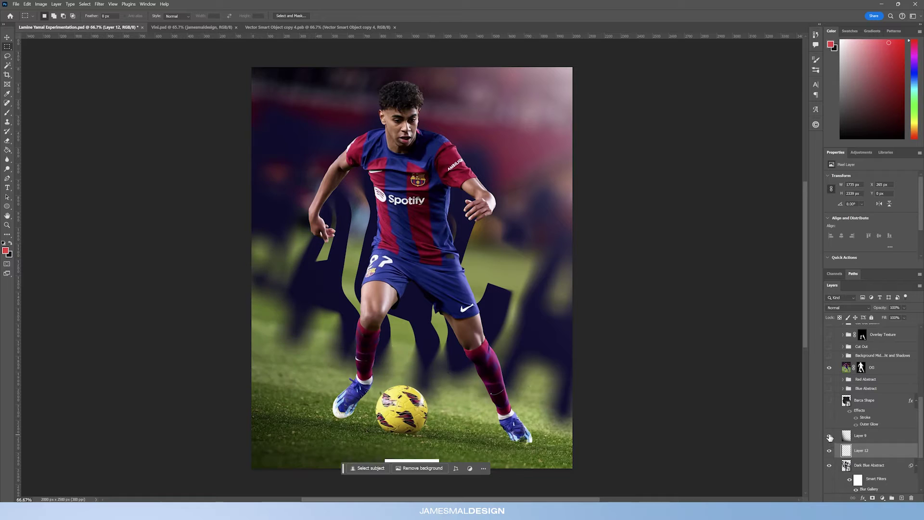
{"action": "scroll", "coordinate": [841, 447], "scroll_direction": "up", "scroll_amount": 3}
{"action": "left_click", "coordinate": [830, 442]}
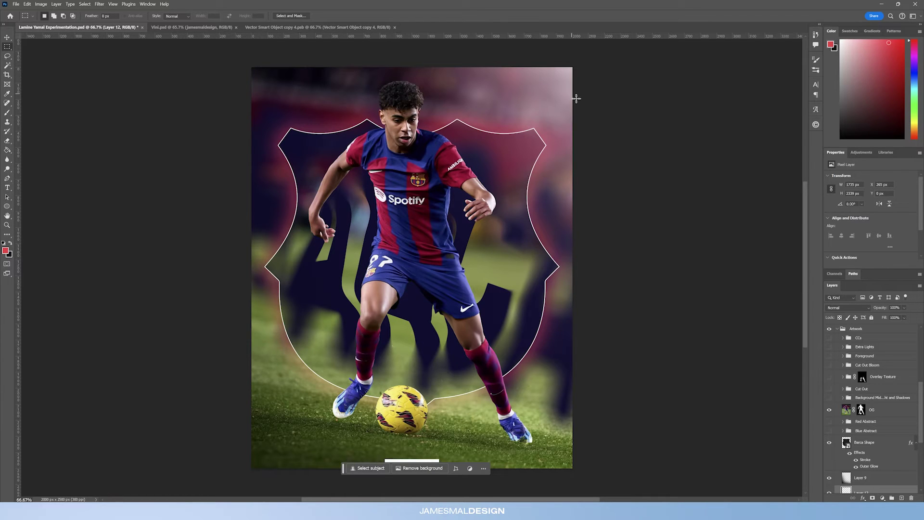
{"action": "left_click", "coordinate": [829, 431]}
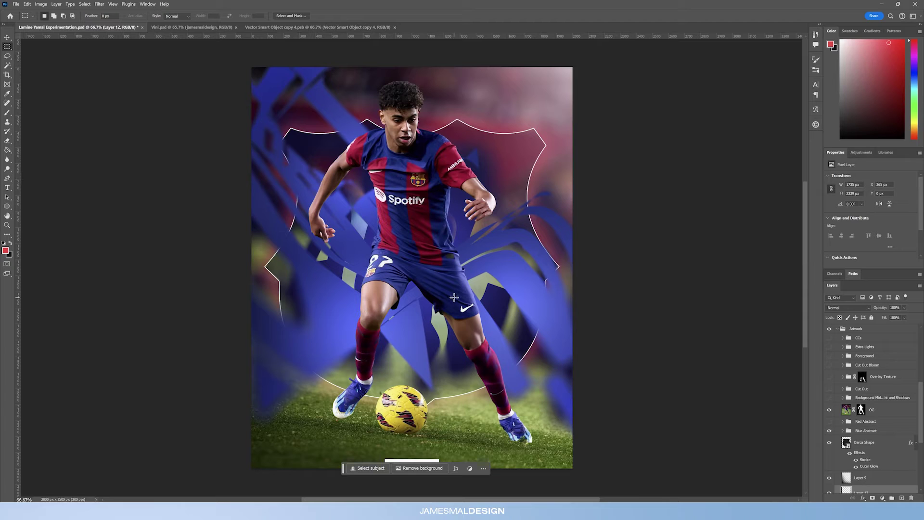
- Compare Layers 27 and 28 in Blue Abstract, open Vector Smart Object copy 3, and cancel its Field Blur
{"action": "left_click", "coordinate": [843, 431]}
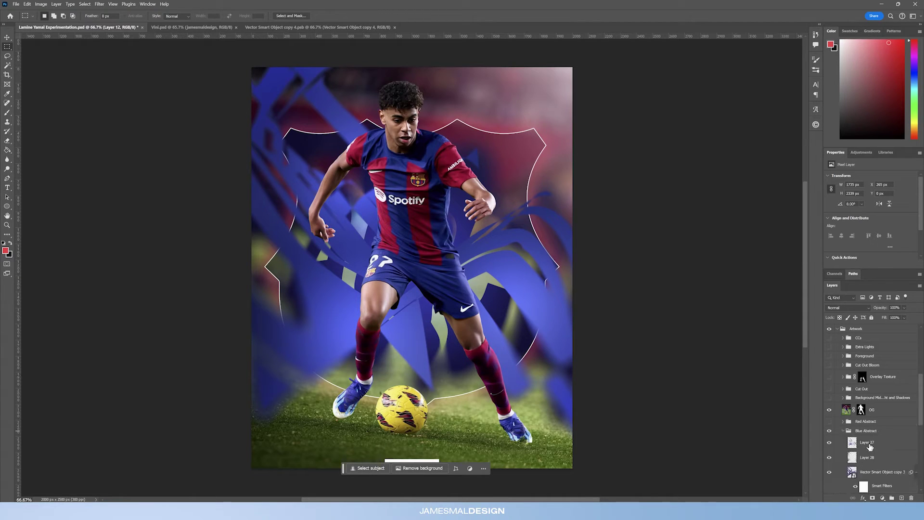
{"action": "scroll", "coordinate": [871, 455], "scroll_direction": "down", "scroll_amount": 3}
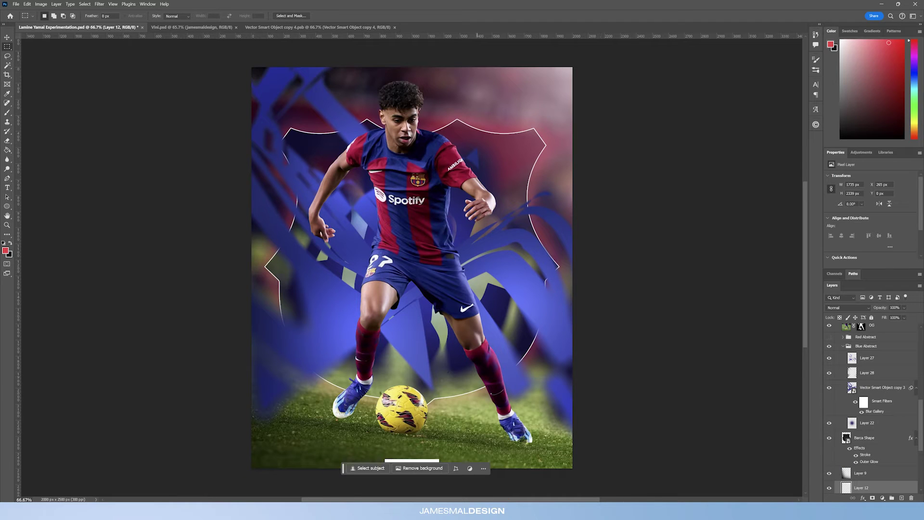
{"action": "left_click", "coordinate": [829, 358]}
{"action": "left_click", "coordinate": [828, 358]}
{"action": "left_click", "coordinate": [829, 373]}
{"action": "left_click", "coordinate": [830, 374]}
{"action": "double_click", "coordinate": [851, 388]}
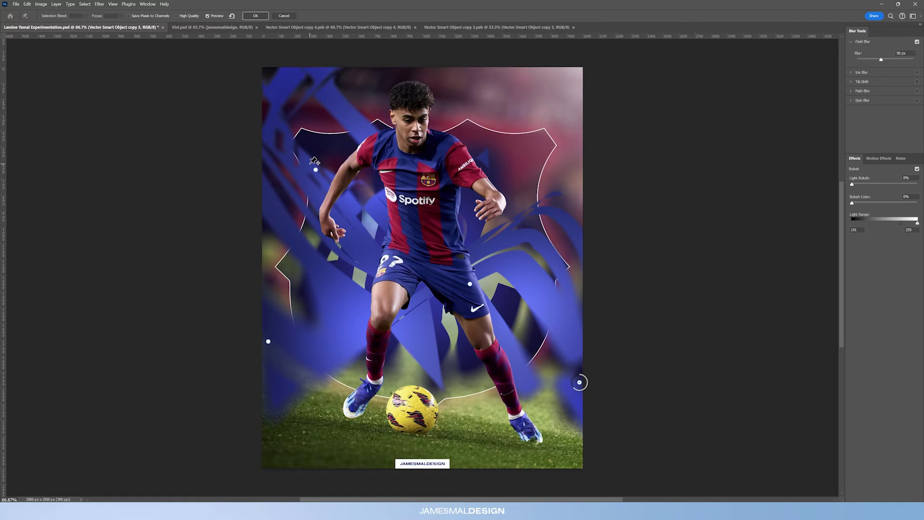
{"action": "left_click", "coordinate": [282, 17]}
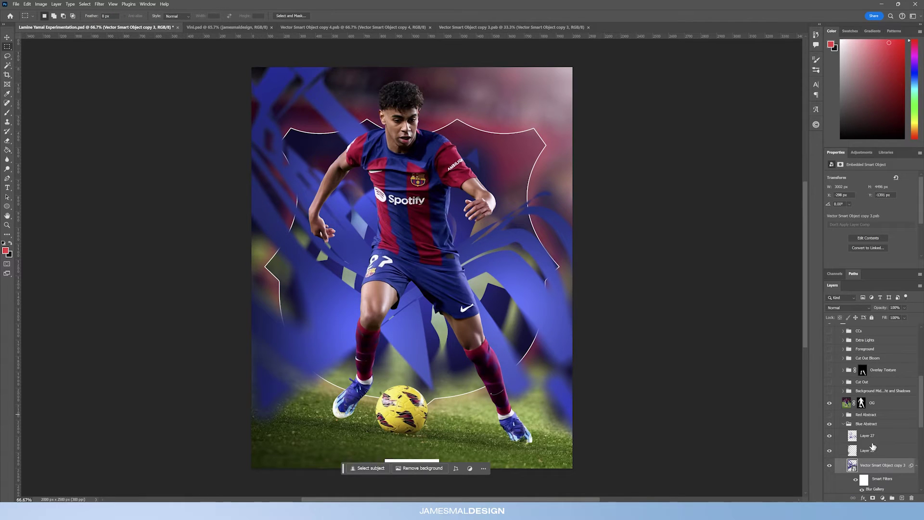
- Show the Red Abstract foil group and inspect its Field Blur without changes
{"action": "left_click", "coordinate": [842, 423]}
{"action": "left_click", "coordinate": [866, 423]}
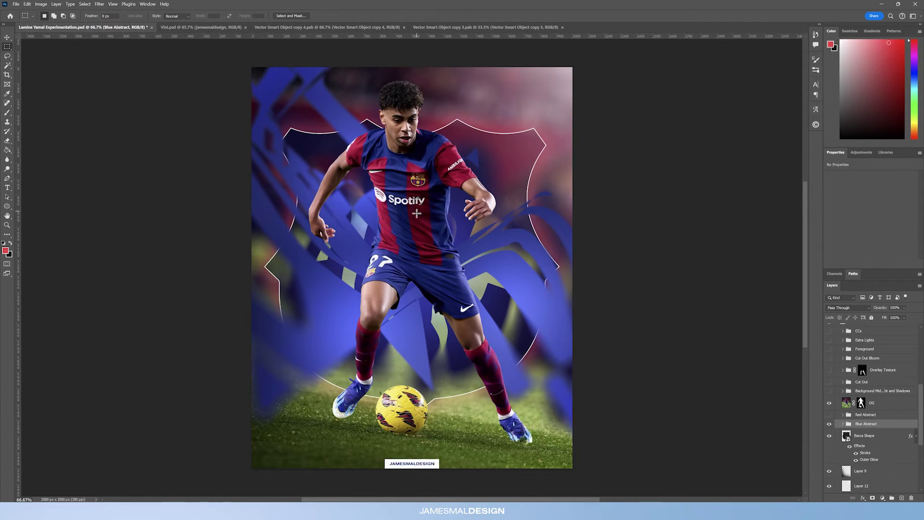
{"action": "left_click", "coordinate": [829, 414]}
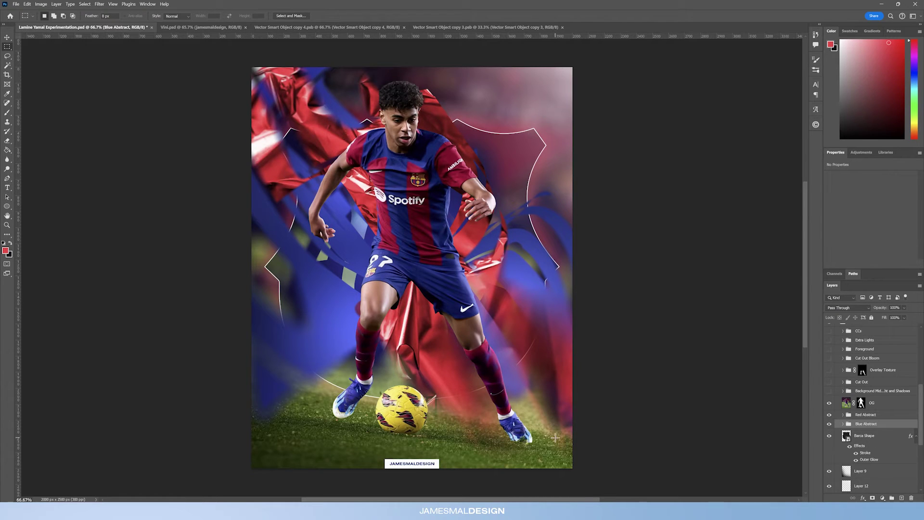
{"action": "left_click", "coordinate": [843, 414]}
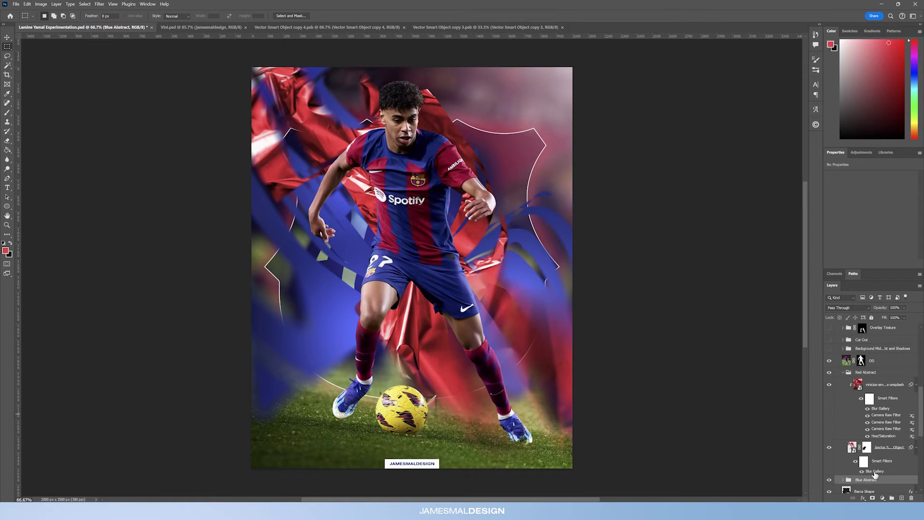
{"action": "double_click", "coordinate": [880, 450]}
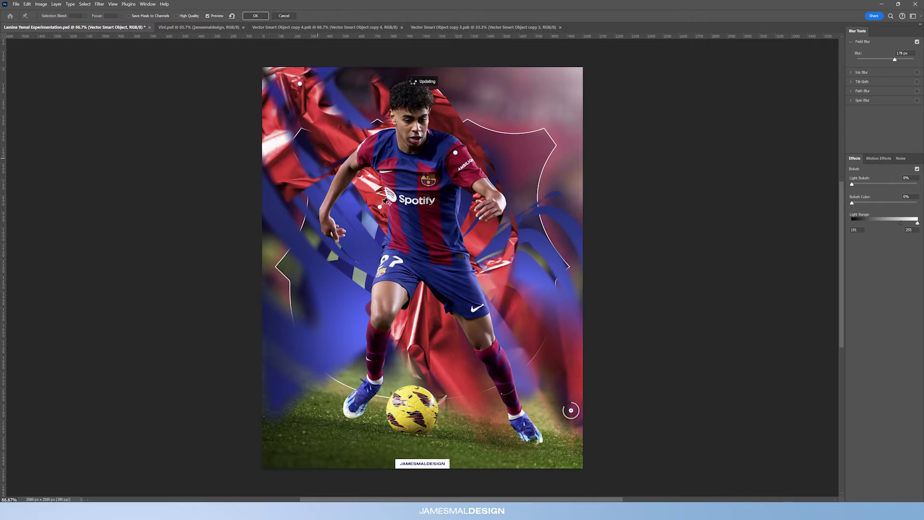
{"action": "left_click", "coordinate": [283, 16]}
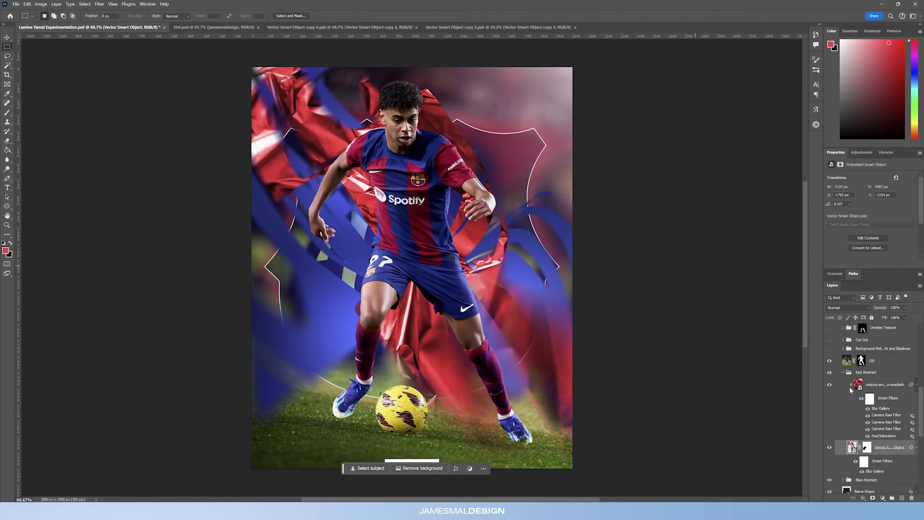
- Open the foil image smart object's contents after checking Vini.psd
{"action": "left_click", "coordinate": [856, 383]}
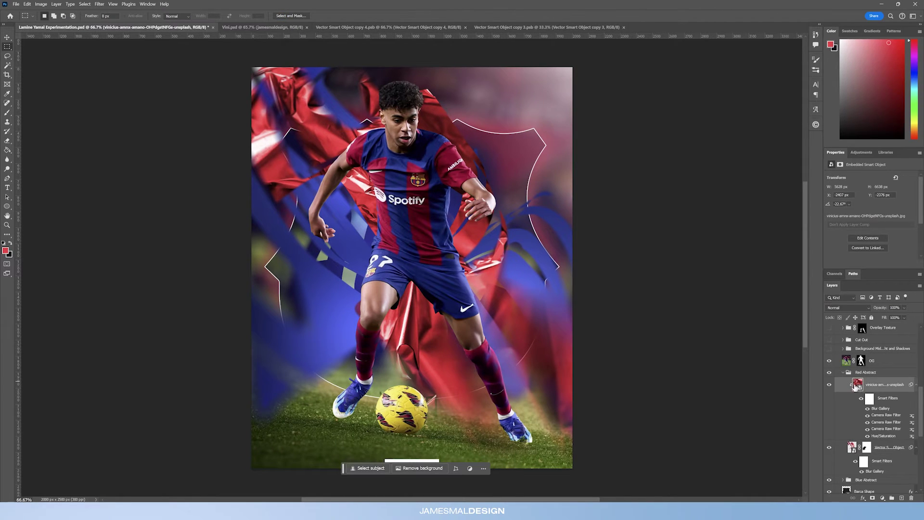
{"action": "left_click", "coordinate": [263, 26]}
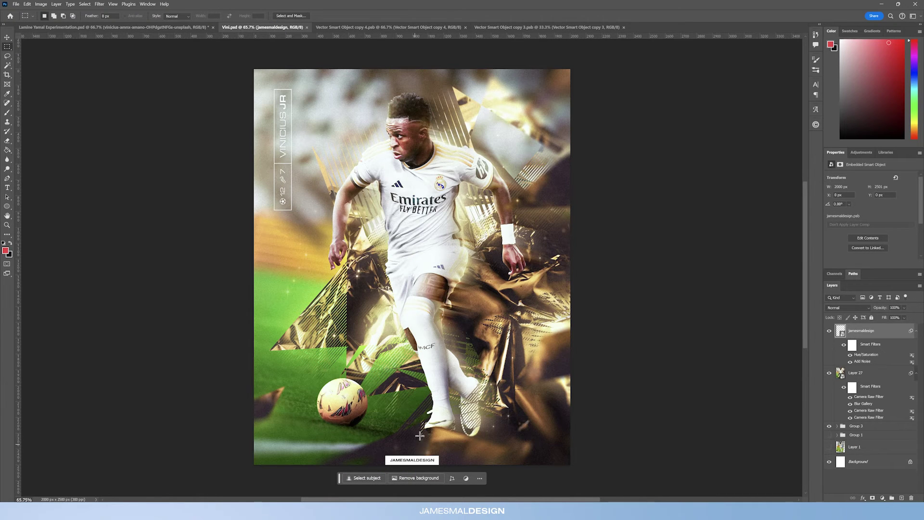
{"action": "left_click", "coordinate": [72, 26]}
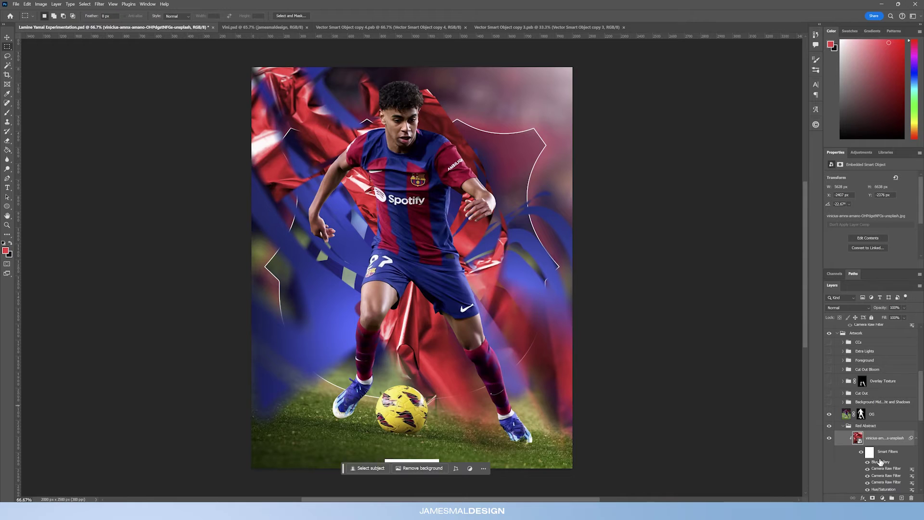
{"action": "double_click", "coordinate": [858, 396]}
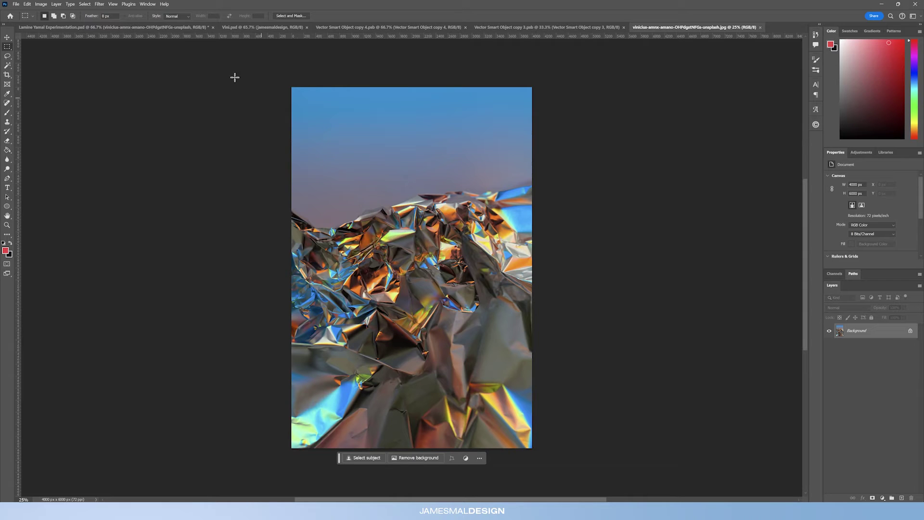
{"action": "left_click", "coordinate": [132, 29]}
- Toggle the foil layer's Smart Filters off and back on to compare
{"action": "left_click", "coordinate": [850, 395]}
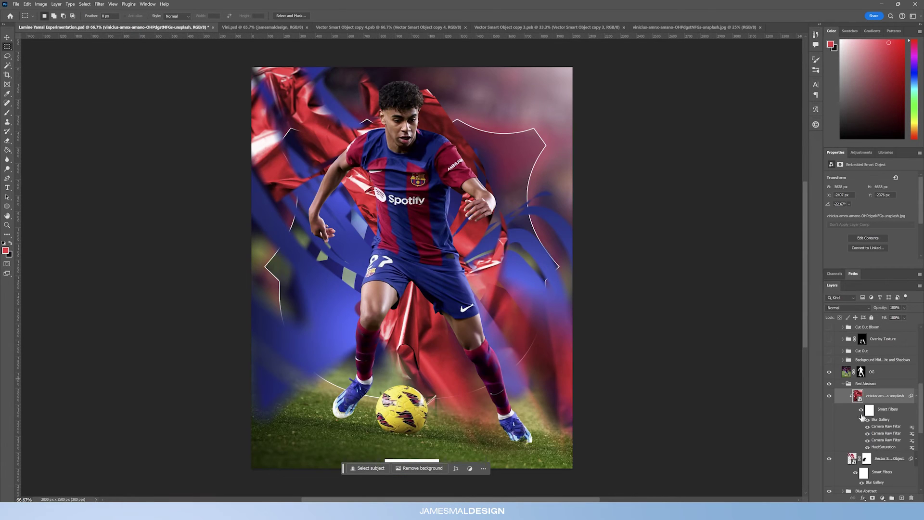
{"action": "left_click", "coordinate": [861, 410]}
{"action": "left_click", "coordinate": [861, 410]}
- Hide the original player photo, show the Cut Out group, and keep the background glow on
{"action": "left_click", "coordinate": [843, 384]}
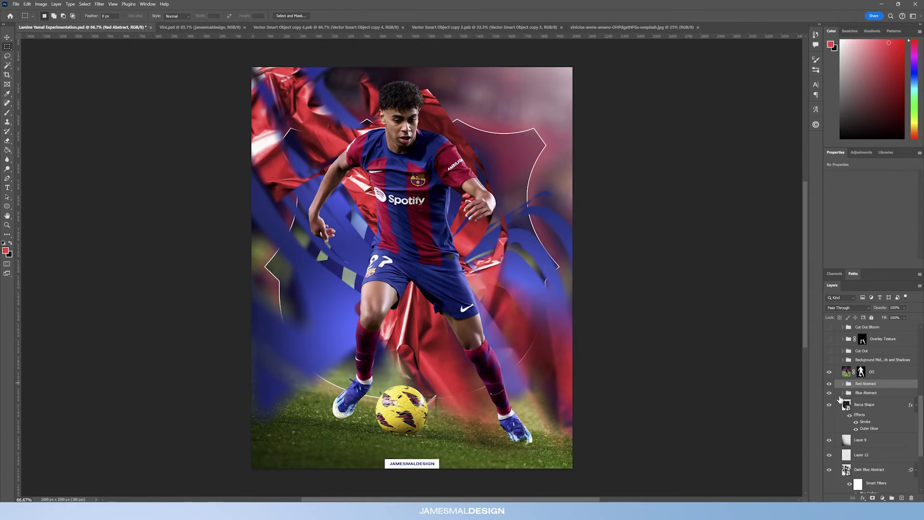
{"action": "scroll", "coordinate": [839, 399], "scroll_direction": "up", "scroll_amount": 3}
{"action": "left_click", "coordinate": [829, 444]}
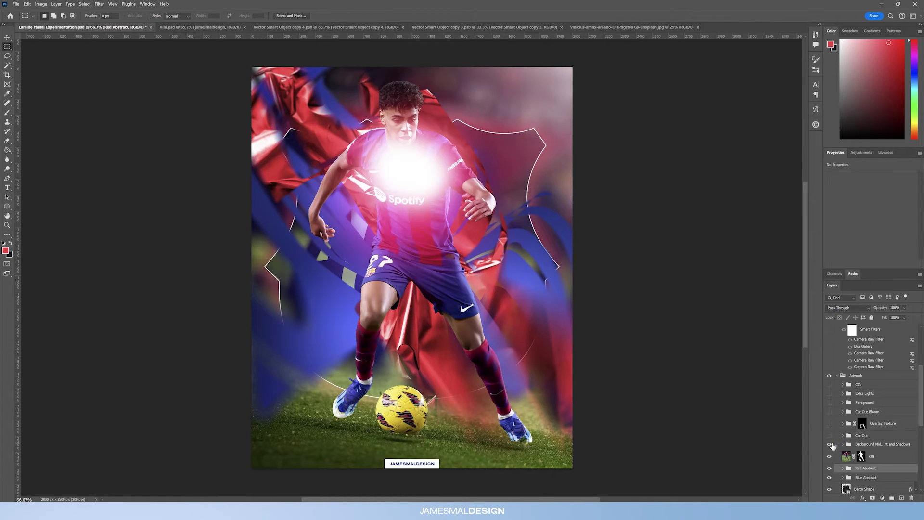
{"action": "left_click", "coordinate": [829, 444]}
{"action": "left_click", "coordinate": [829, 444]}
{"action": "left_click", "coordinate": [830, 444]}
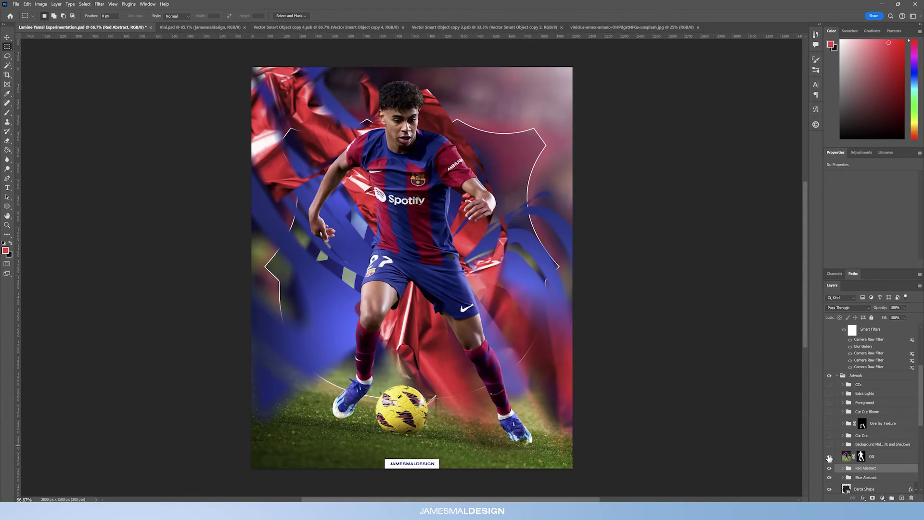
{"action": "left_click", "coordinate": [829, 456]}
{"action": "left_click", "coordinate": [829, 435]}
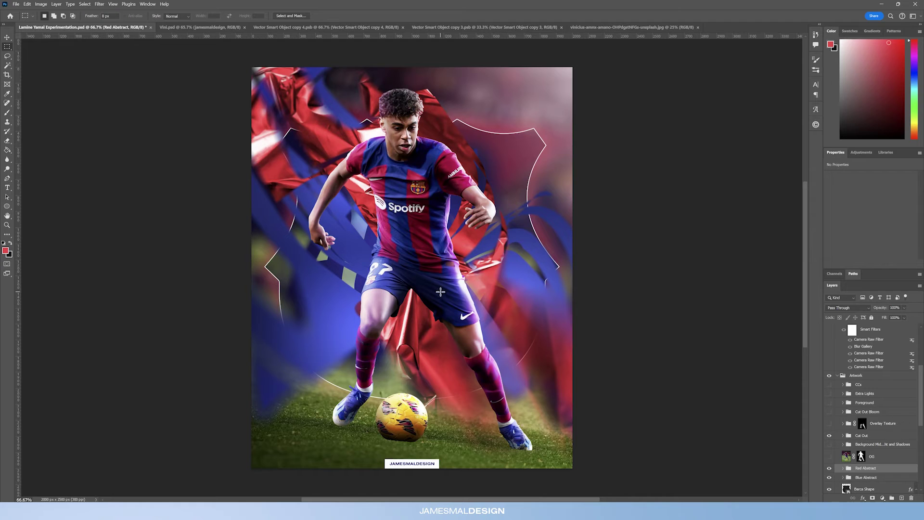
{"action": "left_click", "coordinate": [829, 444]}
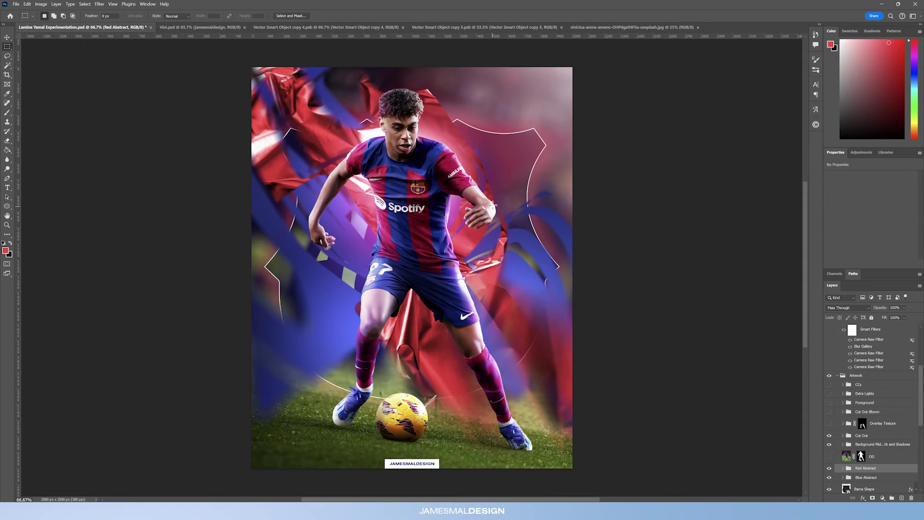
- Hide the Cut Out curves and exposure adjustments and enable Selective Color 1, viewing its settings
{"action": "left_click", "coordinate": [844, 436]}
{"action": "scroll", "coordinate": [857, 418], "scroll_direction": "down", "scroll_amount": 5}
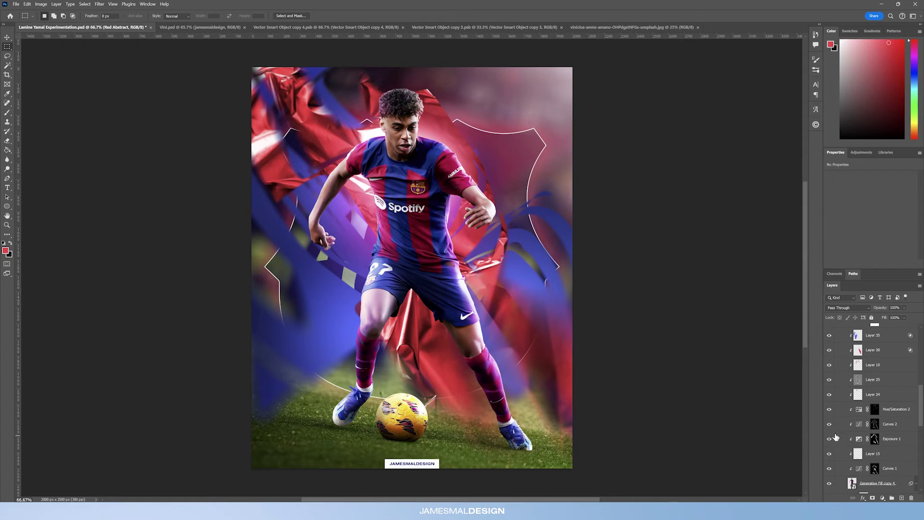
{"action": "left_click_drag", "start_coordinate": [825, 475], "coordinate": [835, 414]}
{"action": "scroll", "coordinate": [830, 340], "scroll_direction": "up", "scroll_amount": 2}
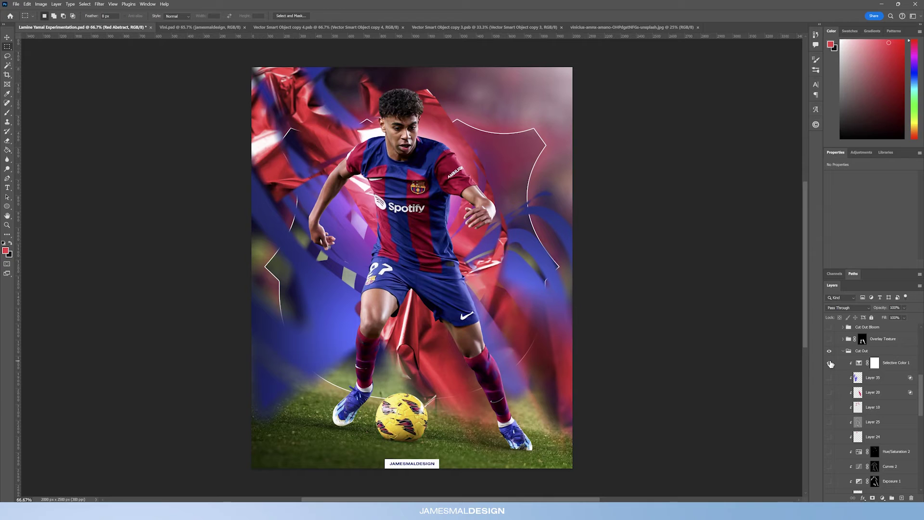
{"action": "left_click", "coordinate": [829, 363]}
{"action": "left_click", "coordinate": [860, 366]}
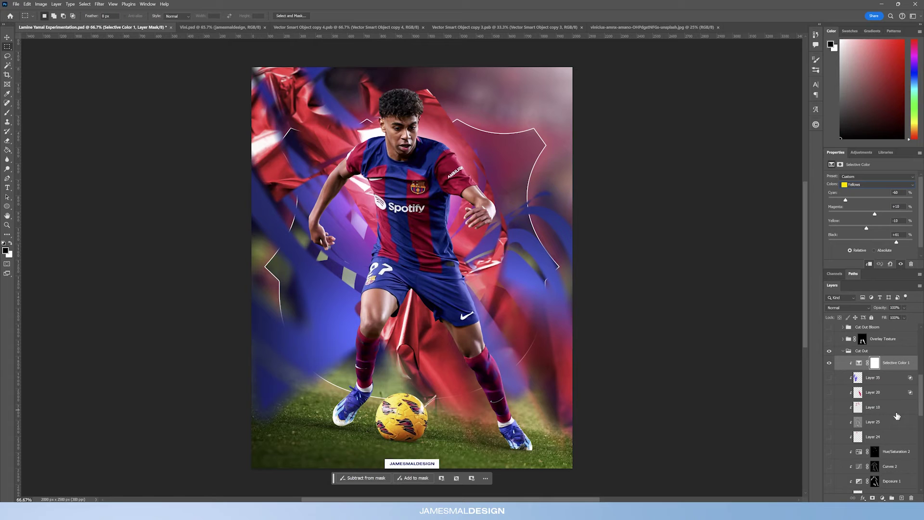
- Turn on Curves 1, Layer 15, Exposure 1, Curves 2 and Hue/Saturation 2
{"action": "scroll", "coordinate": [890, 416], "scroll_direction": "down", "scroll_amount": 3}
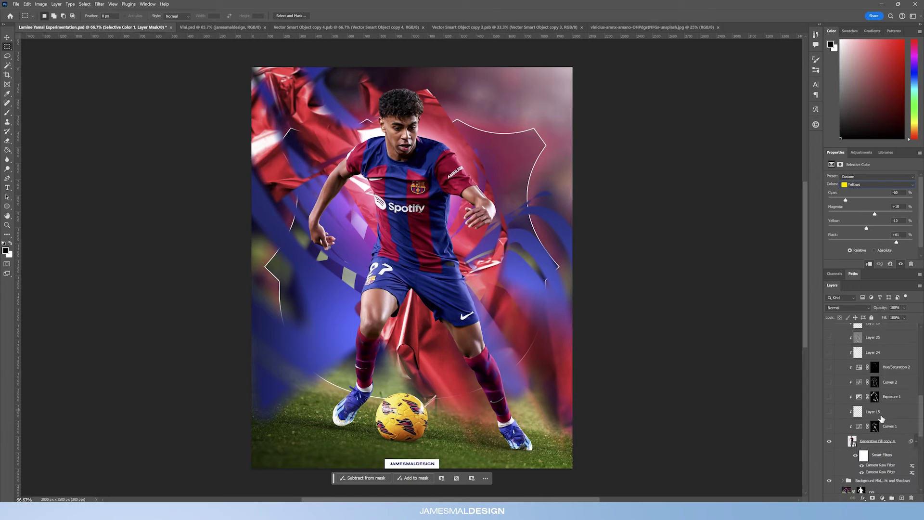
{"action": "left_click", "coordinate": [829, 426]}
{"action": "left_click", "coordinate": [859, 427]}
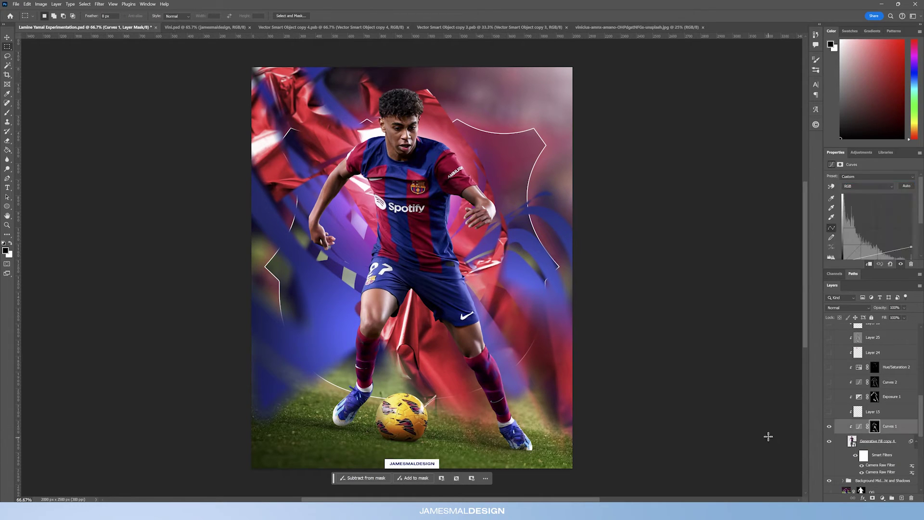
{"action": "left_click", "coordinate": [829, 413]}
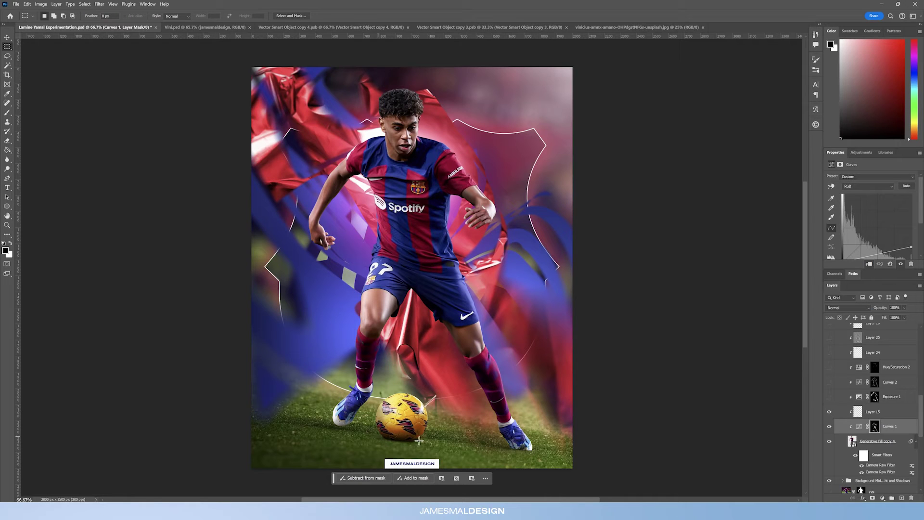
{"action": "left_click", "coordinate": [828, 397]}
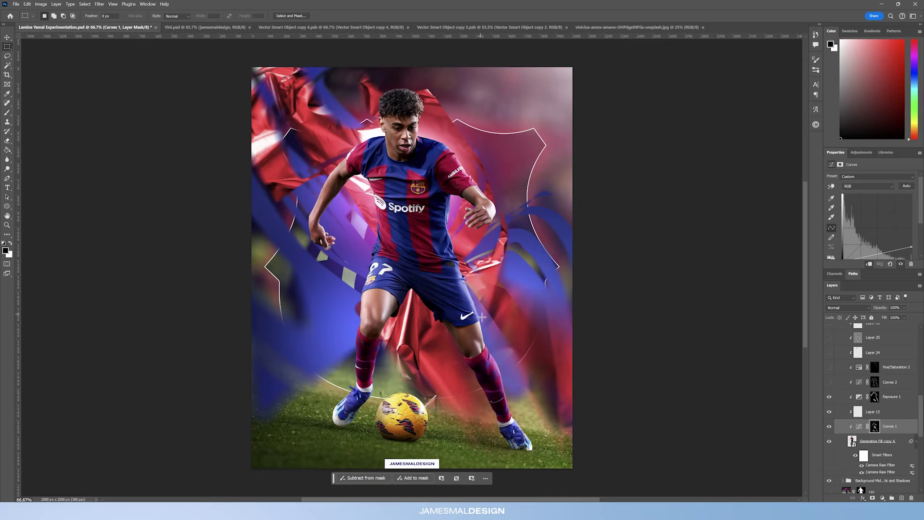
{"action": "left_click", "coordinate": [828, 382]}
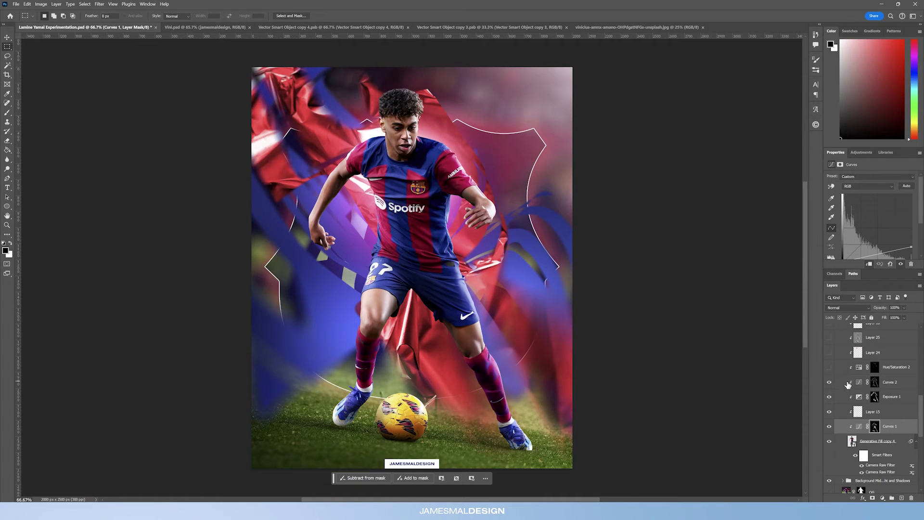
{"action": "left_click", "coordinate": [828, 367]}
- Zoom in on the player's head and compare the face with Hue/Saturation 2 on and off
{"action": "left_click", "coordinate": [7, 224]}
{"action": "left_click_drag", "start_coordinate": [428, 112], "coordinate": [436, 111]}
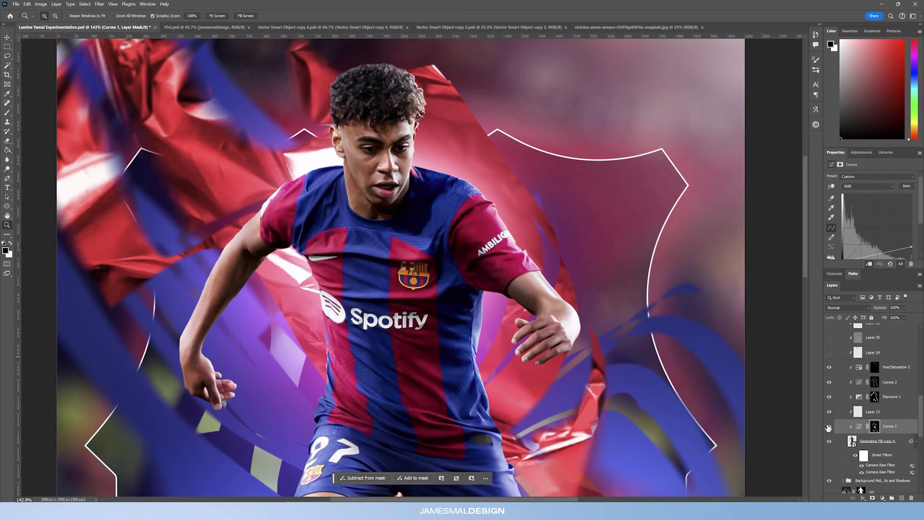
{"action": "left_click", "coordinate": [829, 368]}
{"action": "left_click", "coordinate": [829, 368]}
{"action": "left_click", "coordinate": [829, 368]}
{"action": "left_click", "coordinate": [829, 367]}
{"action": "left_click", "coordinate": [828, 368]}
- Make Layers 24 and 25 visible and select Layer 25
{"action": "scroll", "coordinate": [491, 227], "scroll_direction": "down", "scroll_amount": 2}
{"action": "scroll", "coordinate": [888, 374], "scroll_direction": "up", "scroll_amount": 3}
{"action": "scroll", "coordinate": [430, 299], "scroll_direction": "down", "scroll_amount": 2}
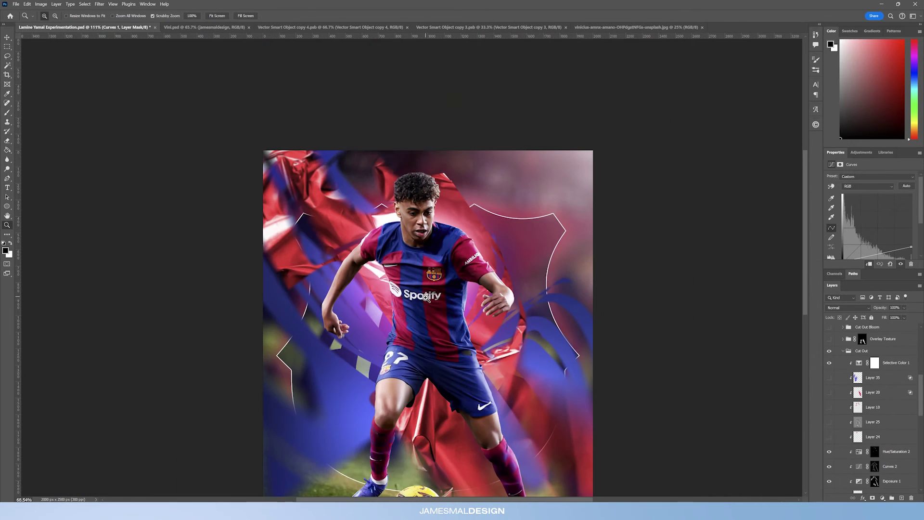
{"action": "scroll", "coordinate": [431, 299], "scroll_direction": "down", "scroll_amount": 4}
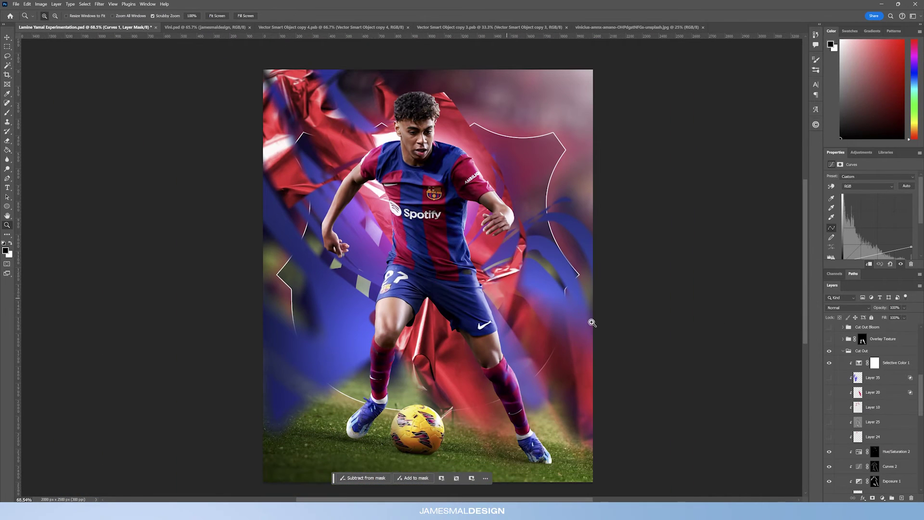
{"action": "left_click", "coordinate": [830, 438]}
{"action": "left_click", "coordinate": [830, 423]}
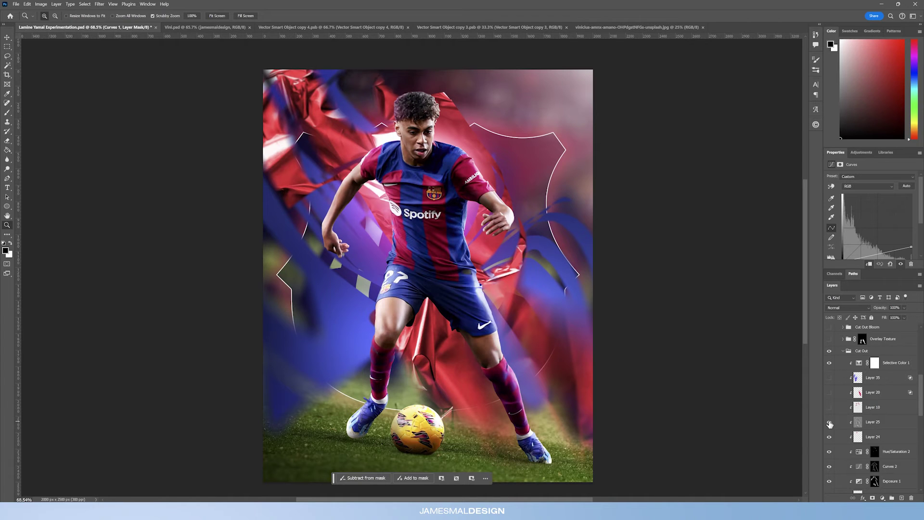
{"action": "left_click", "coordinate": [877, 423]}
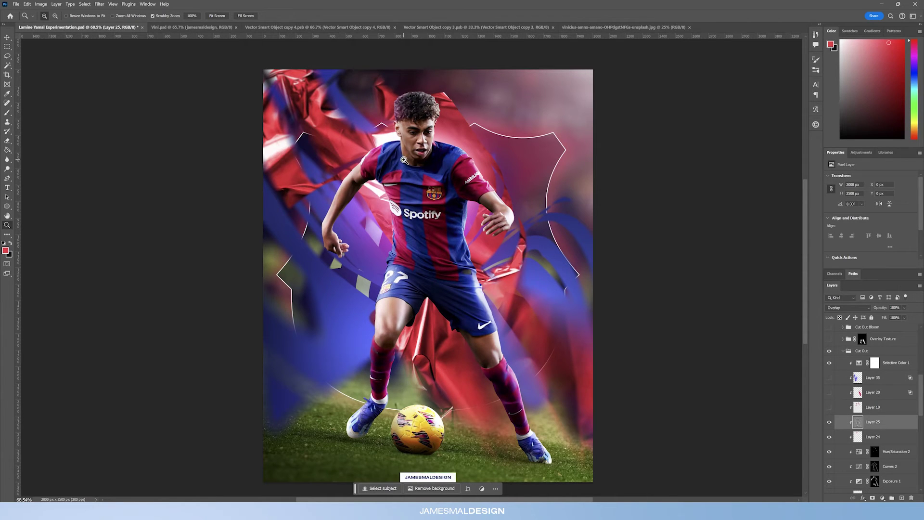
- Choose the Dodge tool and compare the legs with Layer 25 on and off, leaving it shown
{"action": "left_click", "coordinate": [7, 169]}
{"action": "double_click", "coordinate": [498, 7]}
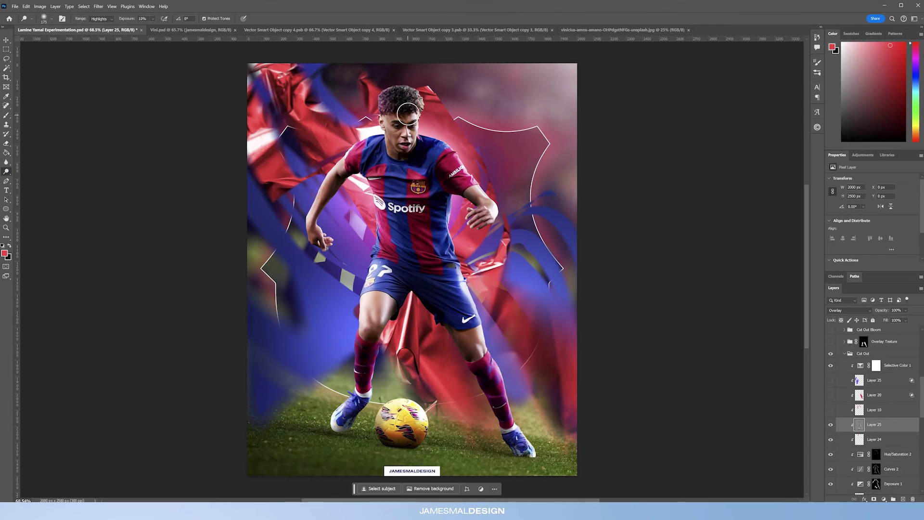
{"action": "left_click", "coordinate": [830, 424]}
{"action": "left_click", "coordinate": [830, 425]}
{"action": "left_click", "coordinate": [831, 425]}
{"action": "left_click", "coordinate": [830, 426]}
{"action": "left_click", "coordinate": [830, 426]}
{"action": "left_click", "coordinate": [831, 424]}
- Make Layers 10, 20 and 35 visible and collapse the Cut Out group
{"action": "left_click", "coordinate": [831, 410]}
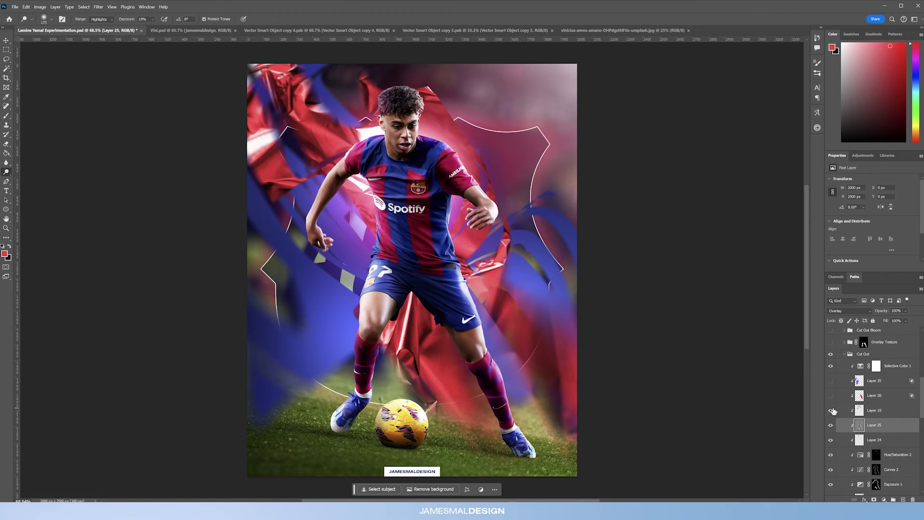
{"action": "left_click", "coordinate": [843, 410]}
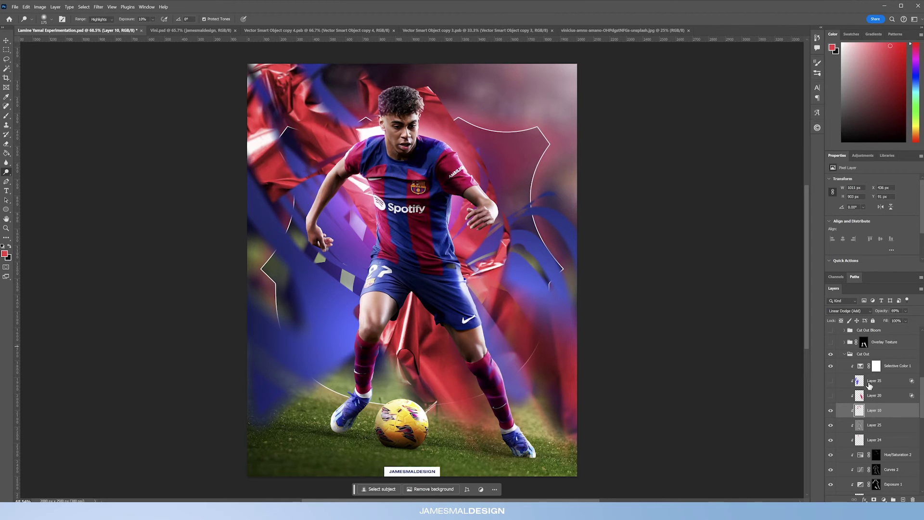
{"action": "left_click", "coordinate": [830, 396]}
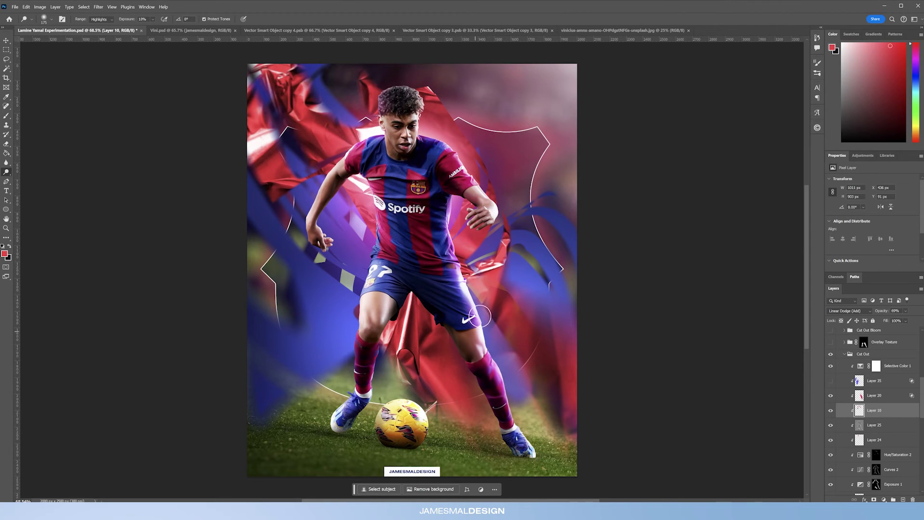
{"action": "left_click", "coordinate": [830, 381]}
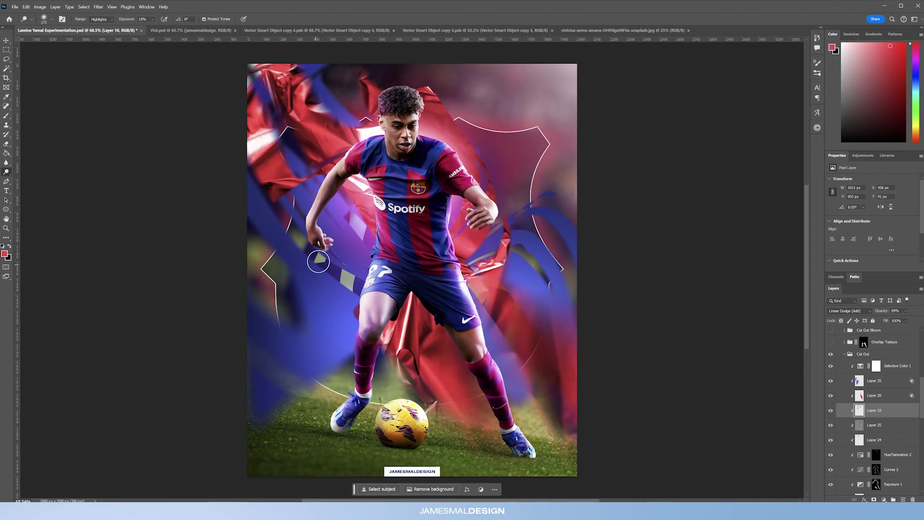
{"action": "scroll", "coordinate": [848, 375], "scroll_direction": "up", "scroll_amount": 2}
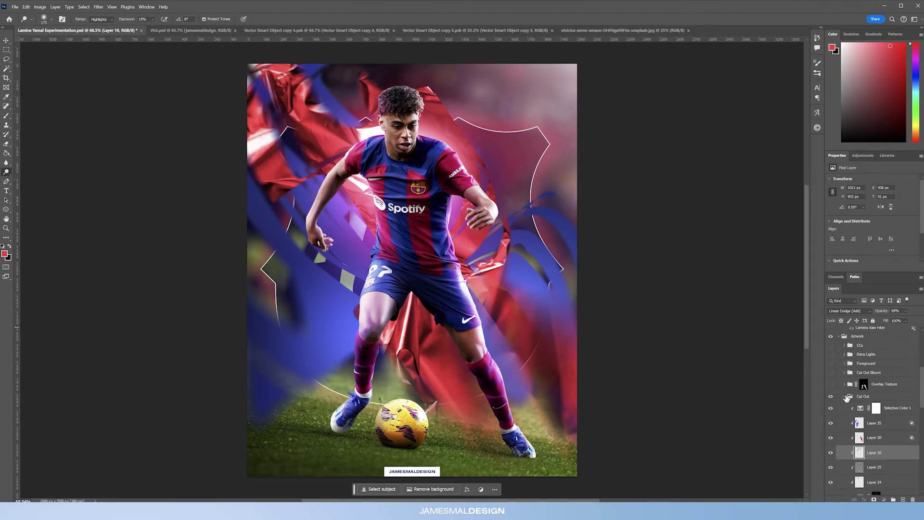
{"action": "left_click", "coordinate": [846, 396]}
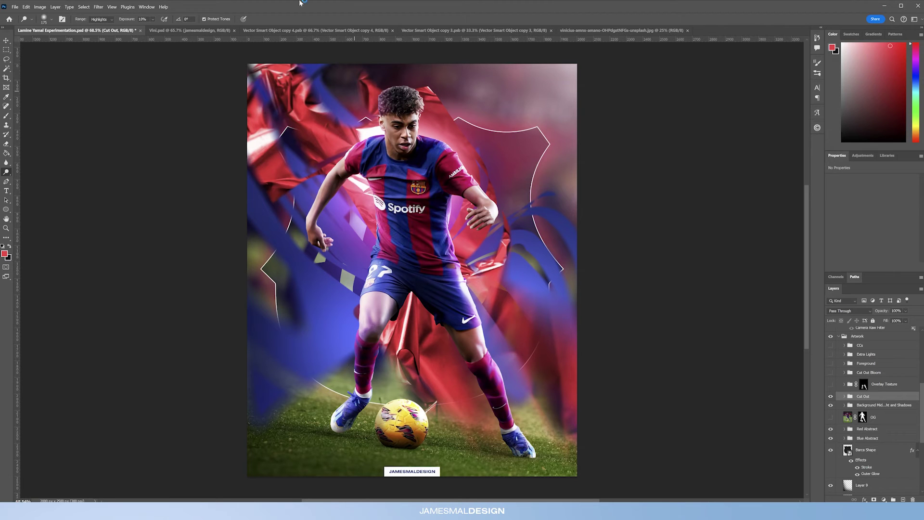
- Check the Vini.psd reference tab and return to the Lamine Yamal poster
{"action": "left_click", "coordinate": [217, 30]}
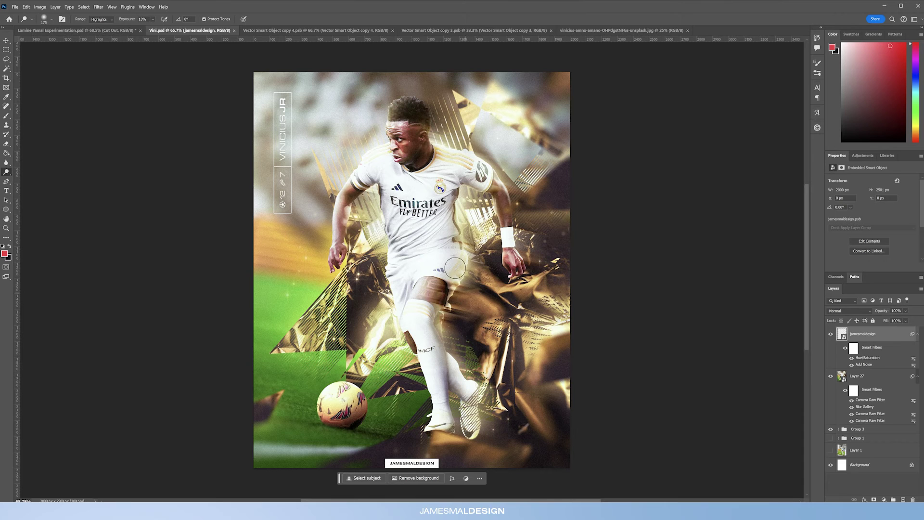
{"action": "left_click", "coordinate": [79, 30]}
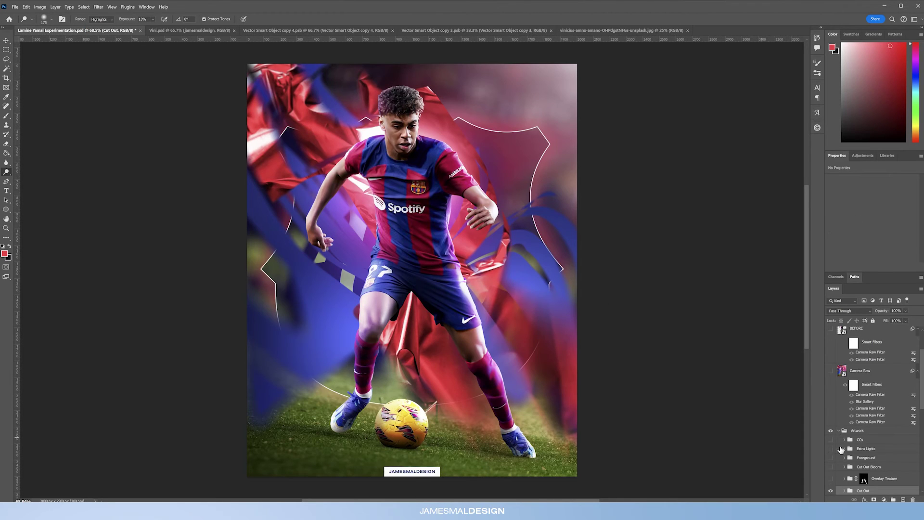
{"action": "scroll", "coordinate": [848, 427], "scroll_direction": "down", "scroll_amount": 3}
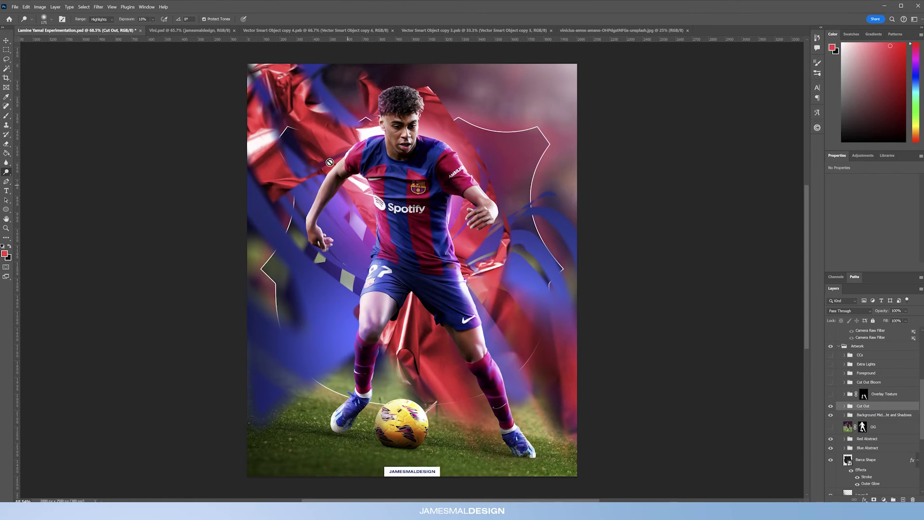
- Show Overlay Texture, Cut Out Bloom (comparing the torso glow) and Foreground, then expand the Background folder
{"action": "left_click", "coordinate": [830, 394]}
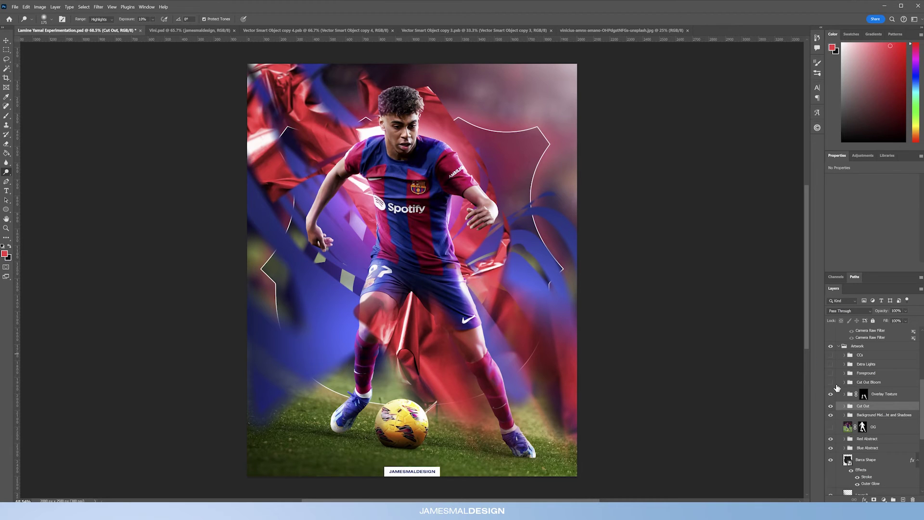
{"action": "left_click", "coordinate": [831, 382]}
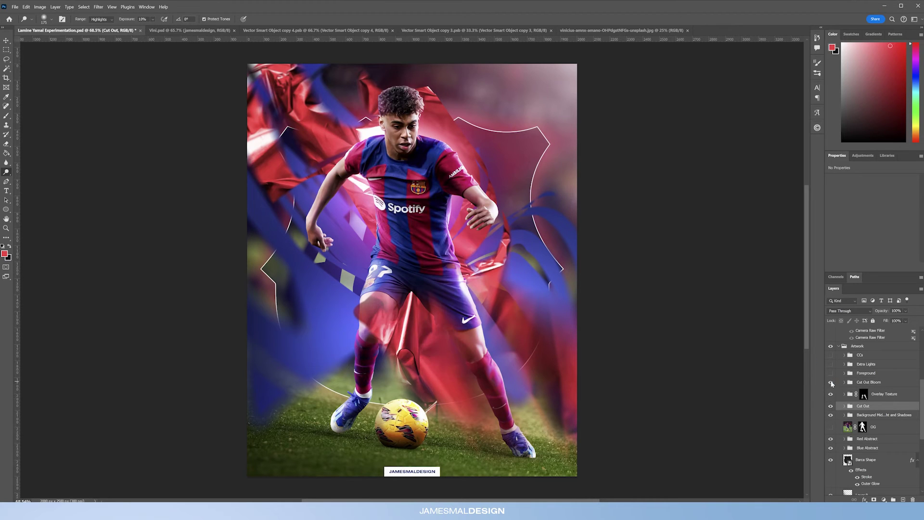
{"action": "left_click", "coordinate": [831, 382]}
{"action": "left_click", "coordinate": [831, 382]}
{"action": "left_click", "coordinate": [830, 382]}
{"action": "left_click", "coordinate": [830, 373]}
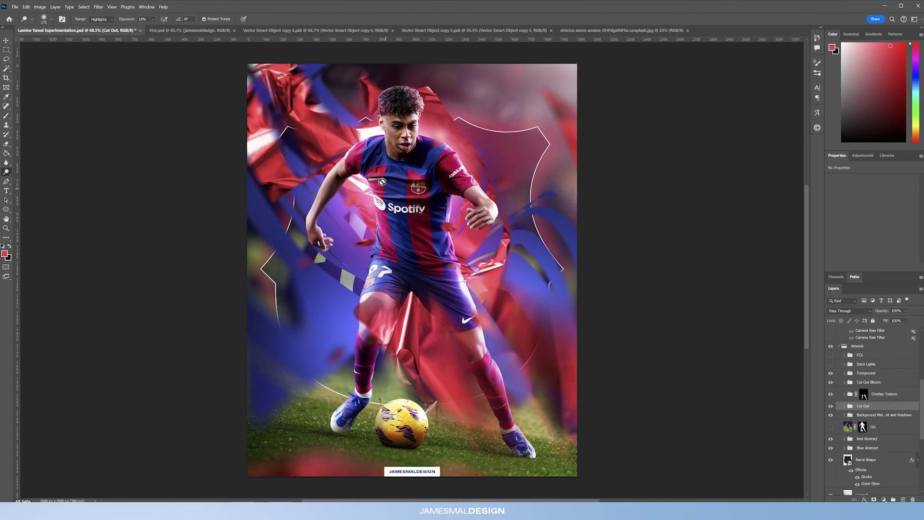
{"action": "left_click", "coordinate": [847, 414]}
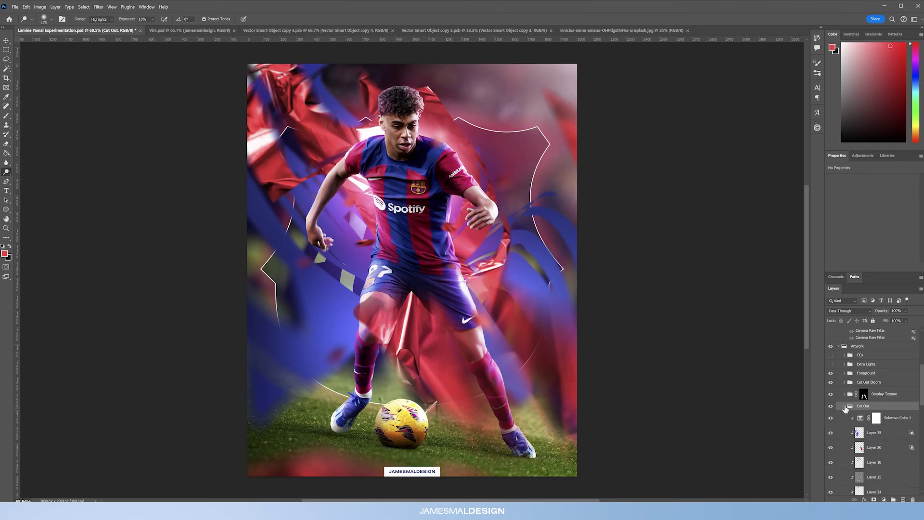
- Collapse the Cut Out group and expand Foreground to reveal its Texture layers
{"action": "scroll", "coordinate": [847, 414], "scroll_direction": "down", "scroll_amount": 3}
{"action": "scroll", "coordinate": [642, 344], "scroll_direction": "up", "scroll_amount": 1}
{"action": "scroll", "coordinate": [848, 376], "scroll_direction": "up", "scroll_amount": 3}
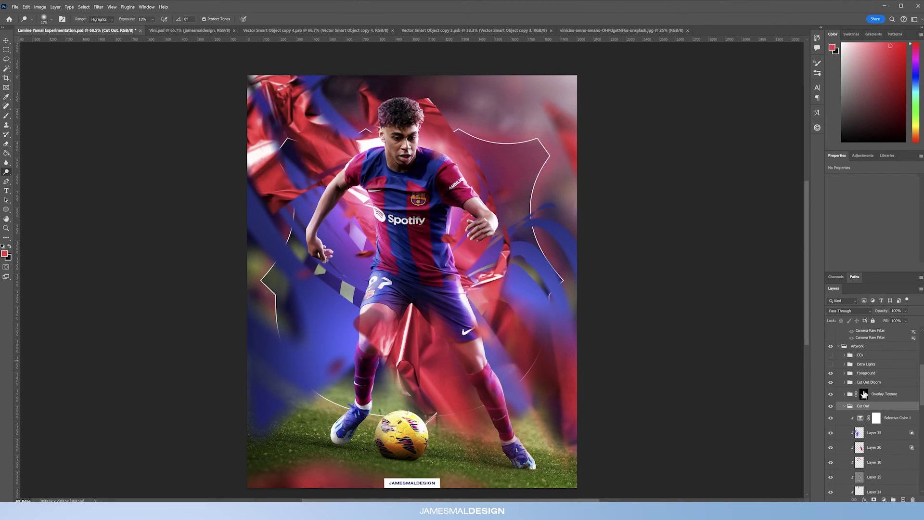
{"action": "left_click", "coordinate": [844, 406]}
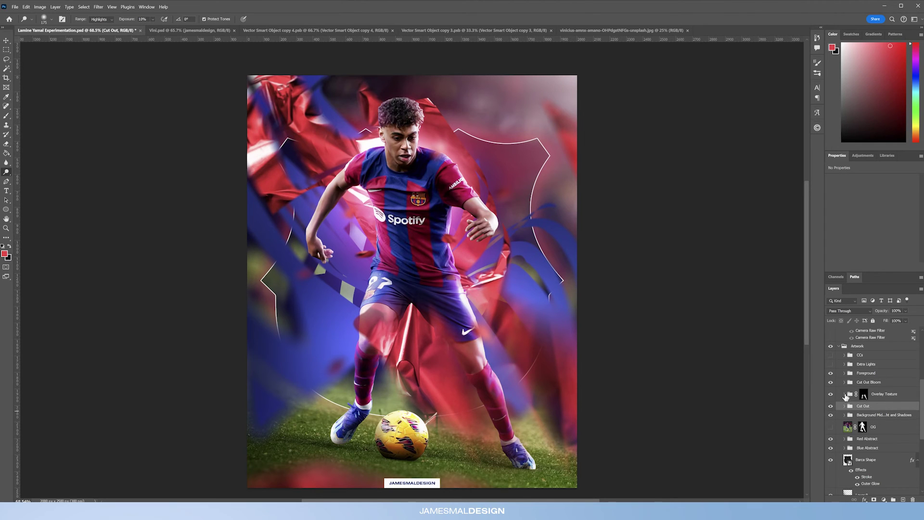
{"action": "left_click", "coordinate": [844, 372]}
{"action": "scroll", "coordinate": [867, 393], "scroll_direction": "down", "scroll_amount": 3}
{"action": "scroll", "coordinate": [862, 409], "scroll_direction": "down", "scroll_amount": 3}
{"action": "scroll", "coordinate": [854, 427], "scroll_direction": "up", "scroll_amount": 2}
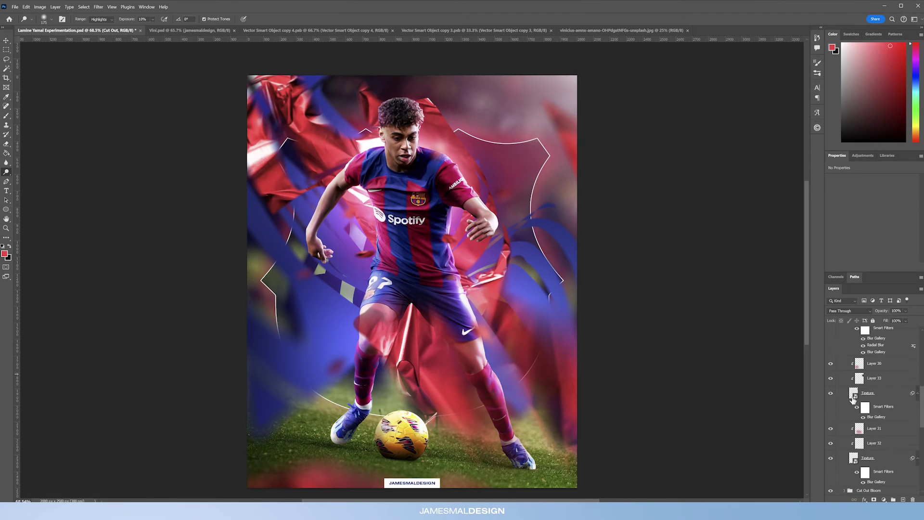
{"action": "scroll", "coordinate": [852, 392], "scroll_direction": "up", "scroll_amount": 2}
{"action": "scroll", "coordinate": [837, 399], "scroll_direction": "up", "scroll_amount": 2}
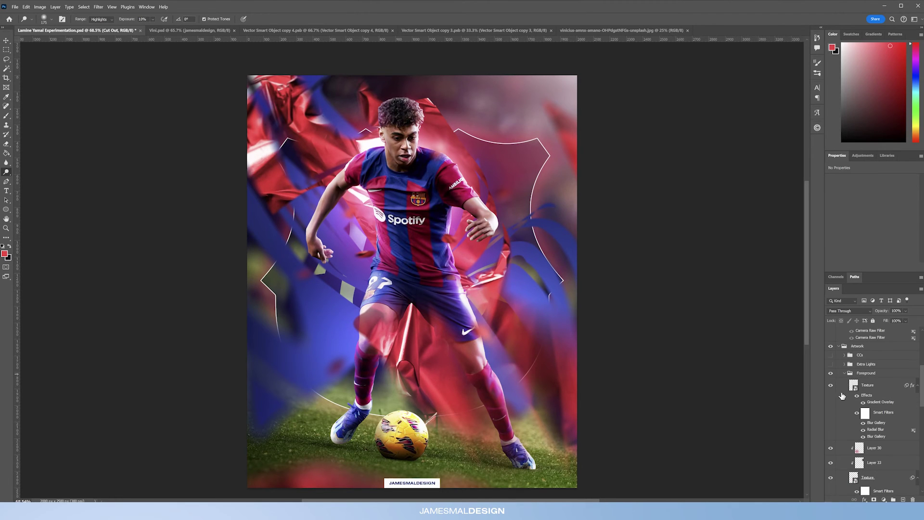
- After previewing the Texture smart object, give the Texture layer a Zoom Radial Blur and collapse Foreground
{"action": "double_click", "coordinate": [852, 385]}
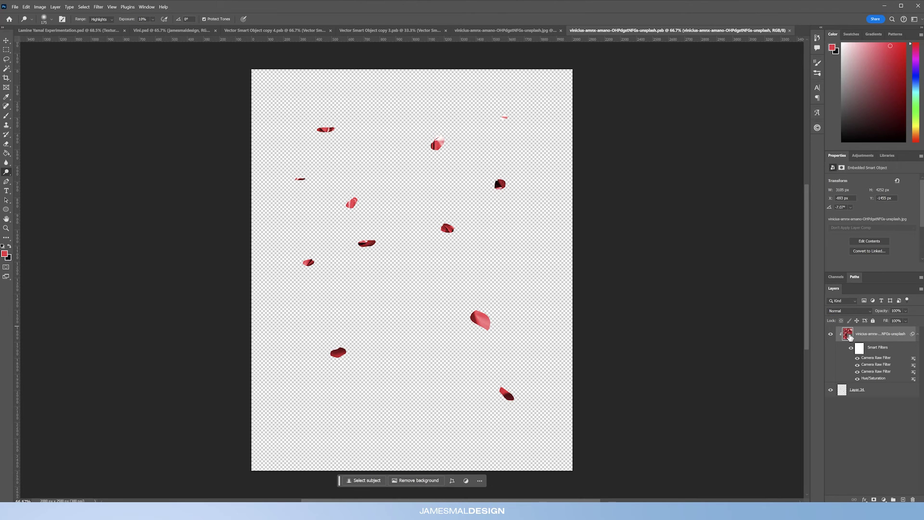
{"action": "left_click", "coordinate": [61, 31]}
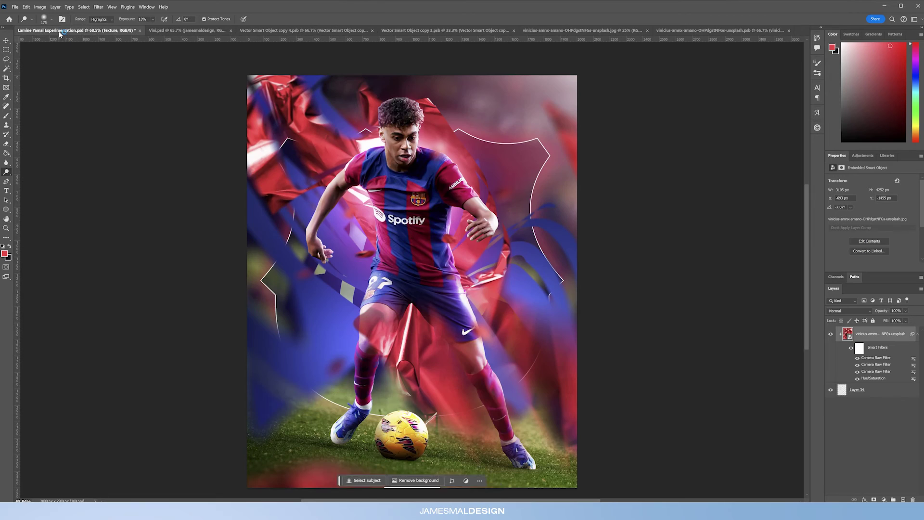
{"action": "left_click", "coordinate": [110, 8]}
{"action": "mouse_move", "coordinate": [139, 101]}
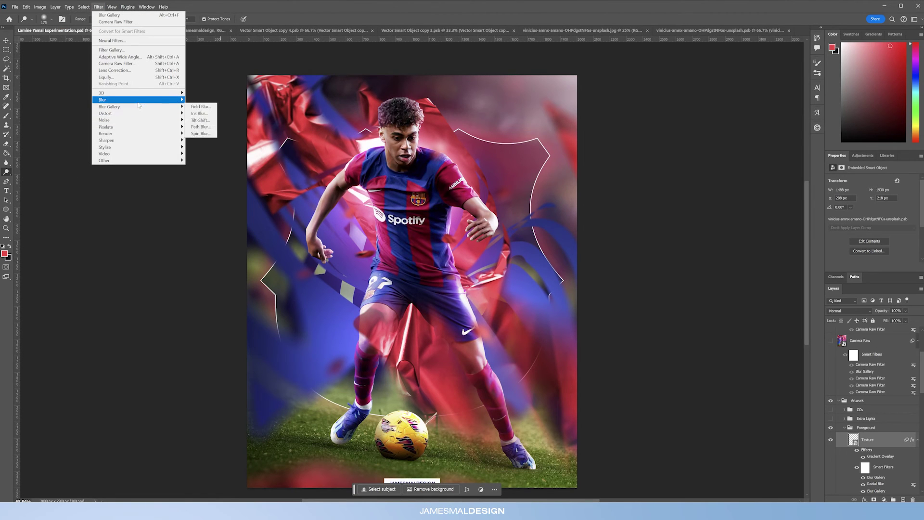
{"action": "left_click", "coordinate": [207, 146]}
{"action": "left_click", "coordinate": [423, 188]}
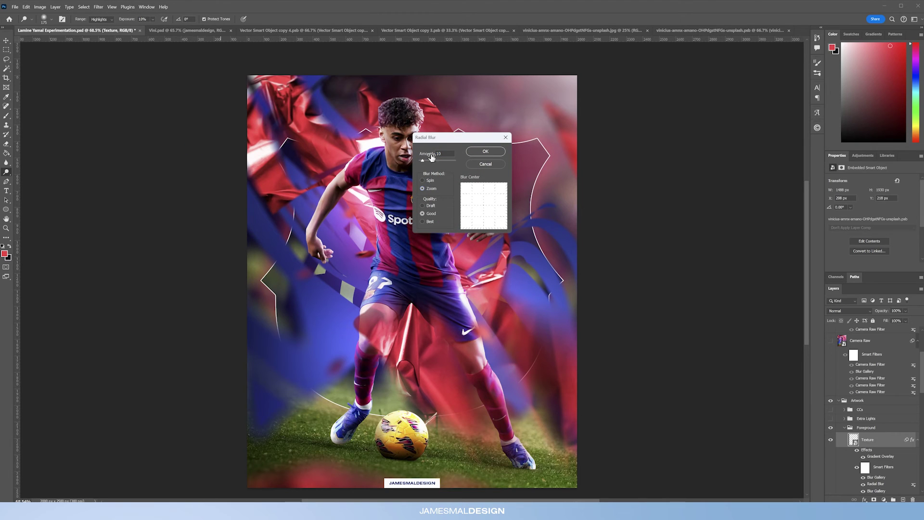
{"action": "left_click", "coordinate": [486, 152]}
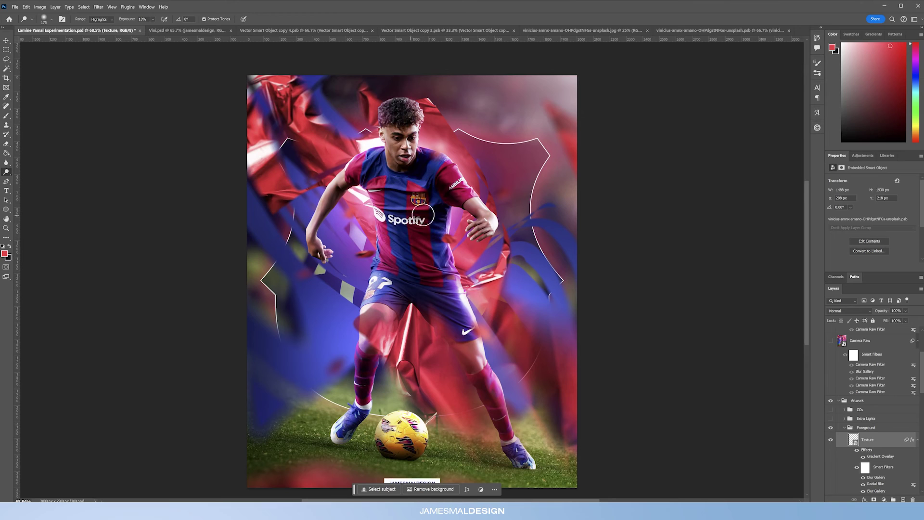
{"action": "scroll", "coordinate": [835, 424], "scroll_direction": "down", "scroll_amount": 4}
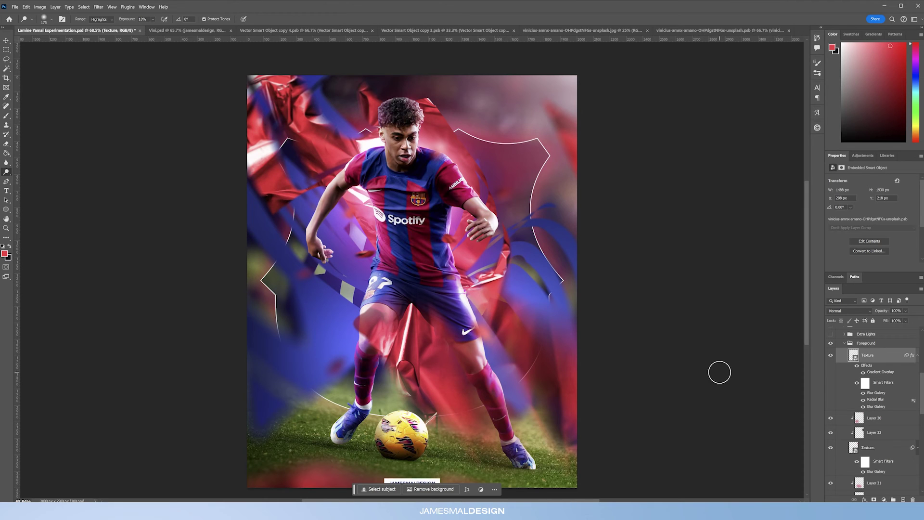
{"action": "left_click", "coordinate": [844, 343]}
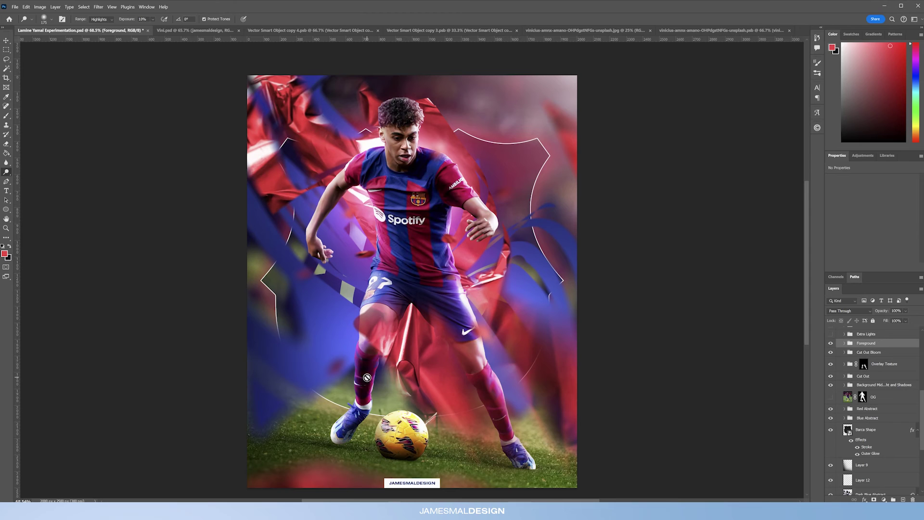
- Compare against the Vini poster, then switch on Extra Lights and inspect Layer 34's blending
{"action": "left_click", "coordinate": [195, 30]}
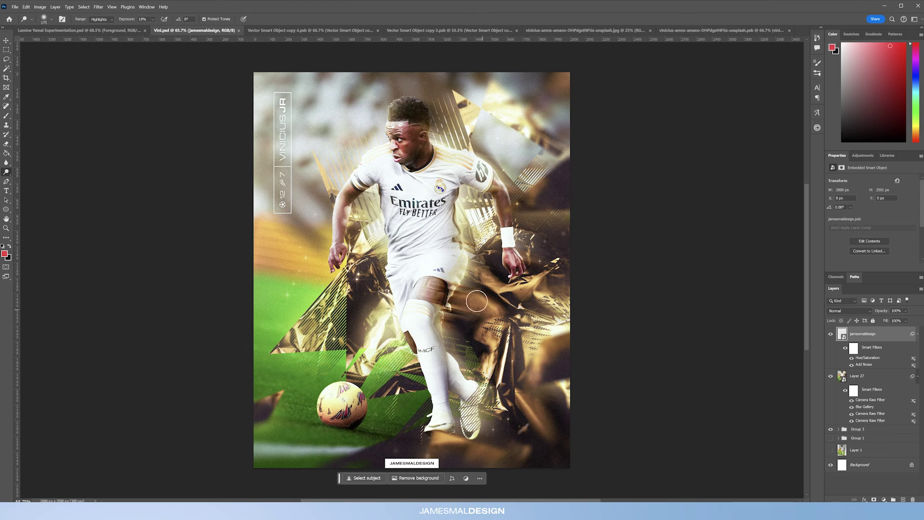
{"action": "left_click", "coordinate": [101, 31]}
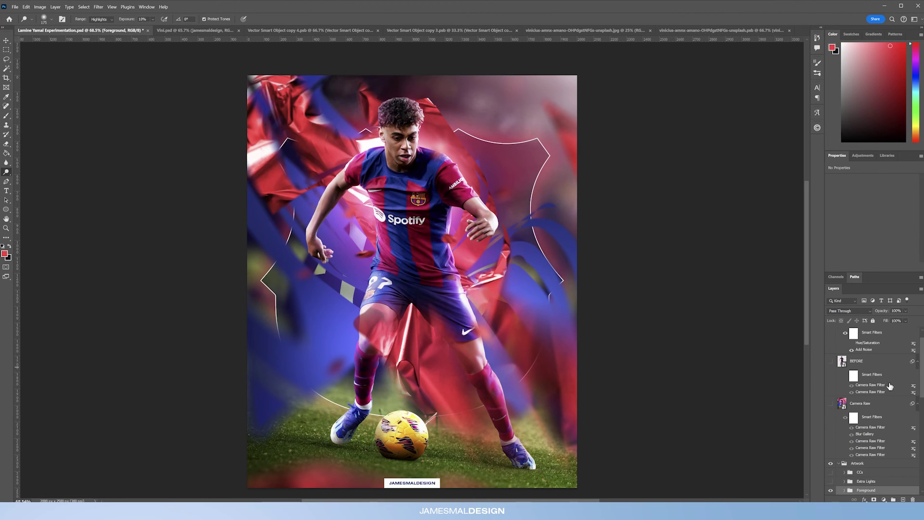
{"action": "scroll", "coordinate": [865, 456], "scroll_direction": "down", "scroll_amount": 3}
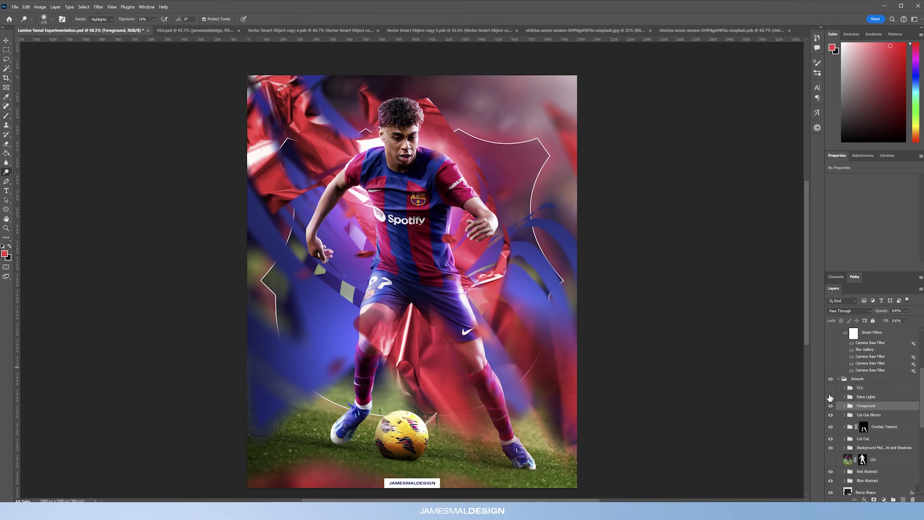
{"action": "left_click", "coordinate": [830, 396]}
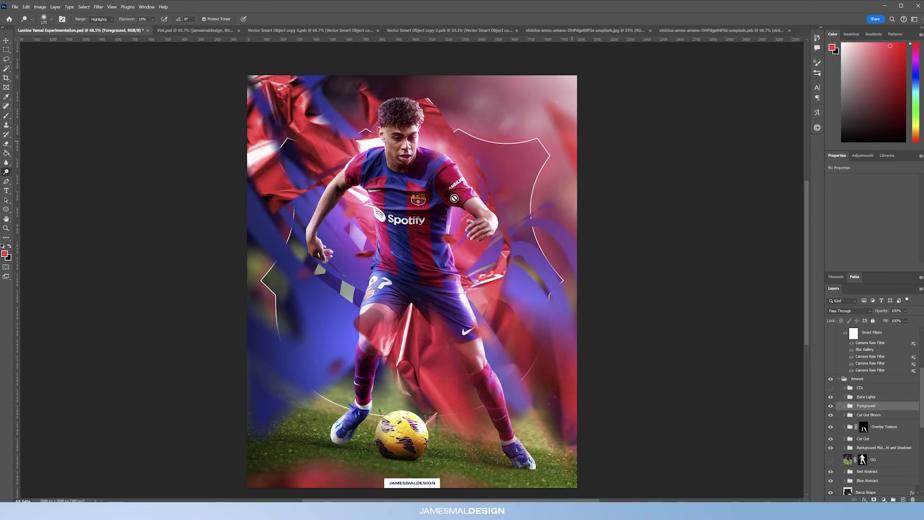
{"action": "left_click", "coordinate": [844, 396]}
{"action": "scroll", "coordinate": [870, 415], "scroll_direction": "down", "scroll_amount": 1}
{"action": "left_click", "coordinate": [884, 396]}
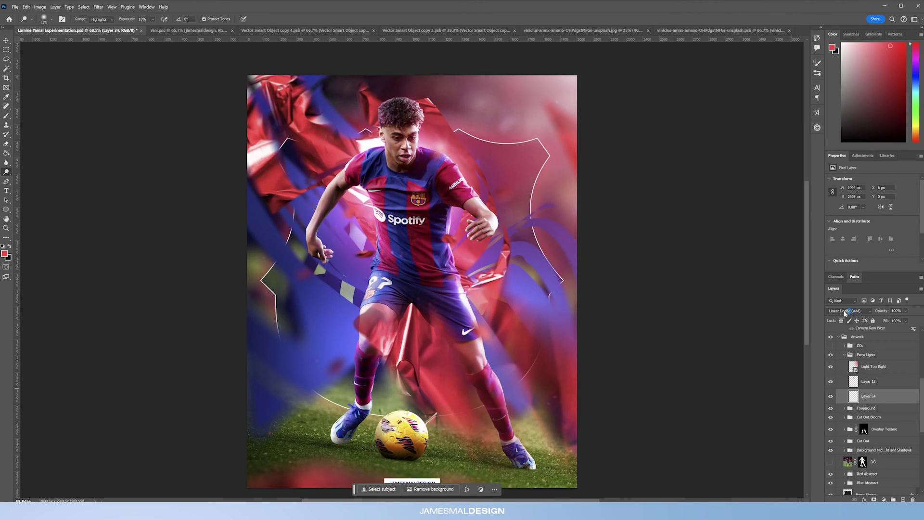
- Collapse Extra Lights and expand the CCs colour-correction group
{"action": "left_click", "coordinate": [844, 354]}
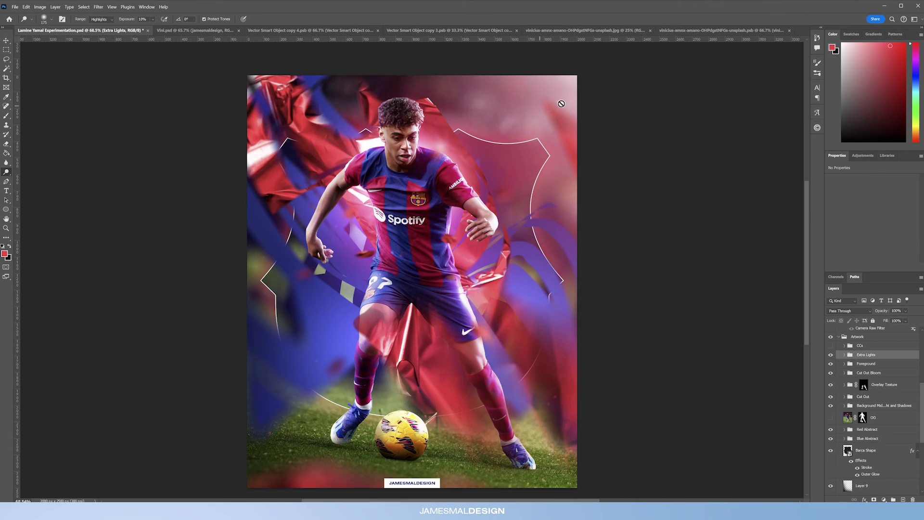
{"action": "scroll", "coordinate": [855, 347], "scroll_direction": "up", "scroll_amount": 2}
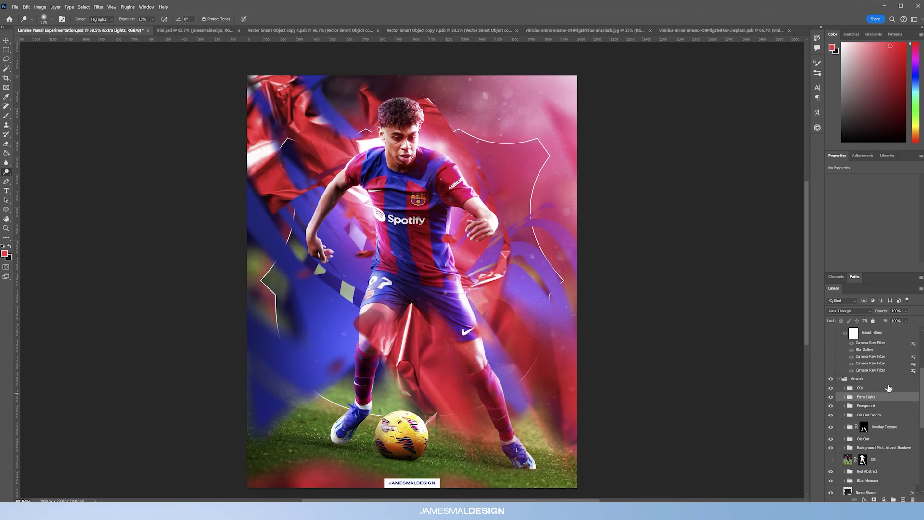
{"action": "left_click", "coordinate": [844, 388]}
{"action": "scroll", "coordinate": [845, 383], "scroll_direction": "down", "scroll_amount": 2}
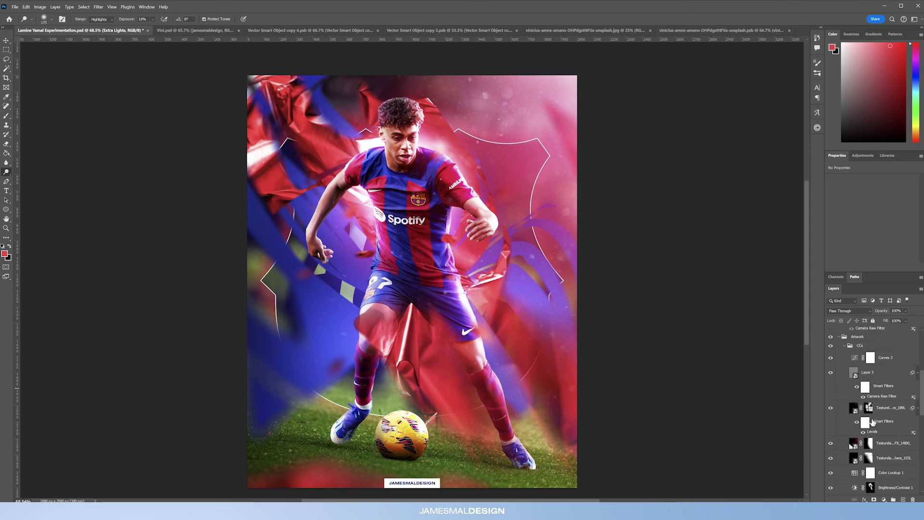
- Hide Curves 3, check Layer 3's overlay, and compare Brightness/Contrast 1 on and off, leaving it on
{"action": "left_click", "coordinate": [831, 358]}
{"action": "left_click", "coordinate": [898, 375]}
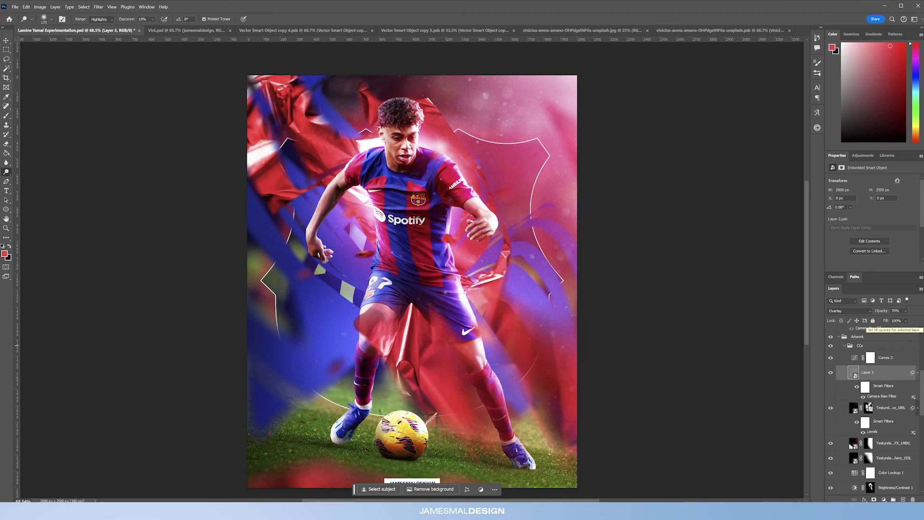
{"action": "scroll", "coordinate": [883, 408], "scroll_direction": "down", "scroll_amount": 3}
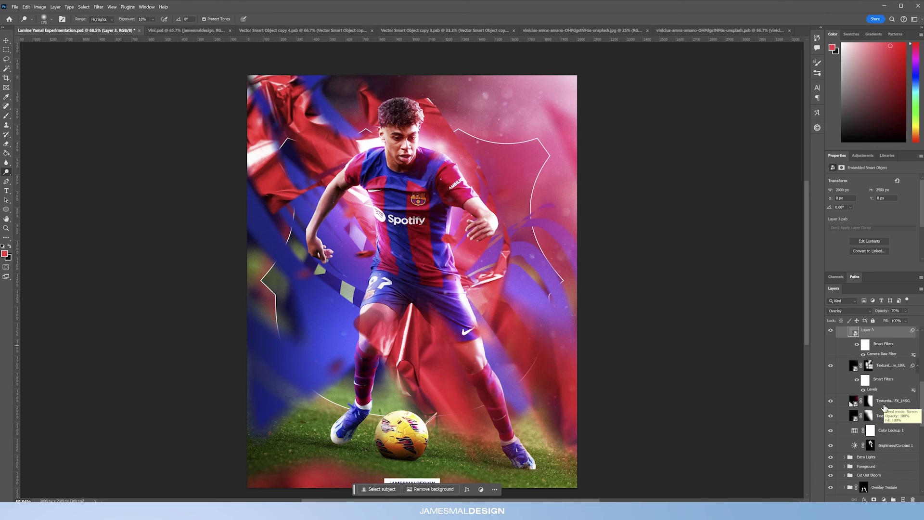
{"action": "left_click", "coordinate": [831, 446]}
{"action": "left_click", "coordinate": [832, 445]}
{"action": "left_click", "coordinate": [831, 445]}
{"action": "left_click", "coordinate": [831, 445]}
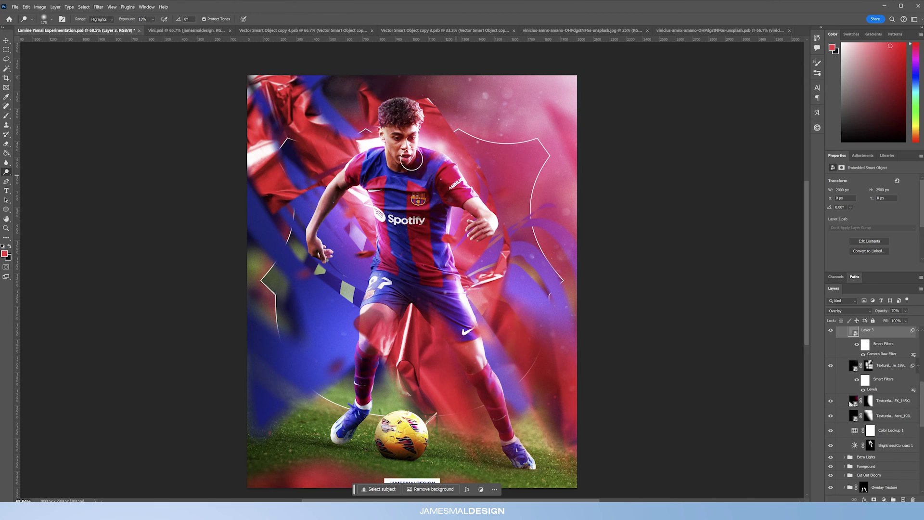
- Inspect Color Lookup 1, toggle it to compare, and target the layer instead of its mask
{"action": "left_click", "coordinate": [872, 432]}
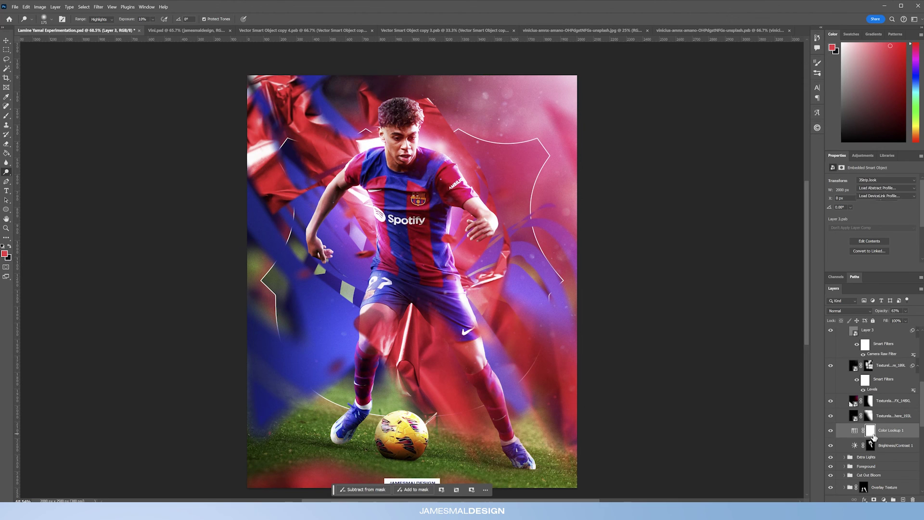
{"action": "left_click", "coordinate": [831, 431]}
{"action": "left_click", "coordinate": [830, 432]}
{"action": "left_click", "coordinate": [854, 430]}
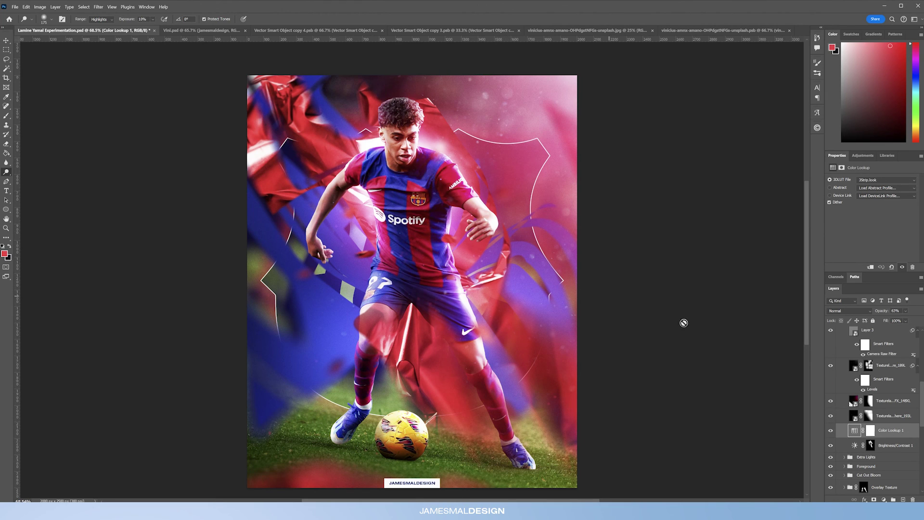
- Toggle the red texture overlay to compare, leave it on, and collapse the Artwork group
{"action": "left_click", "coordinate": [830, 402]}
{"action": "left_click", "coordinate": [830, 402]}
{"action": "left_click", "coordinate": [830, 402]}
{"action": "left_click", "coordinate": [830, 402]}
{"action": "scroll", "coordinate": [837, 412], "scroll_direction": "up", "scroll_amount": 5}
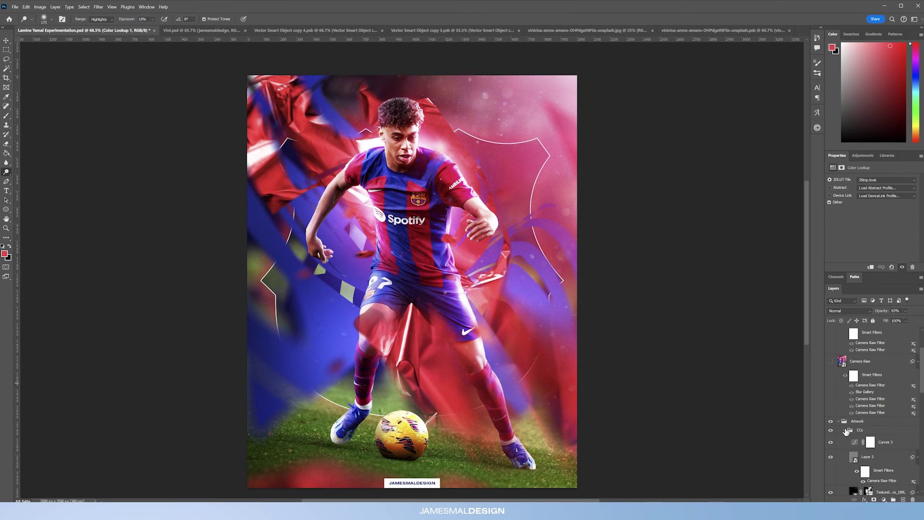
{"action": "left_click", "coordinate": [840, 421]}
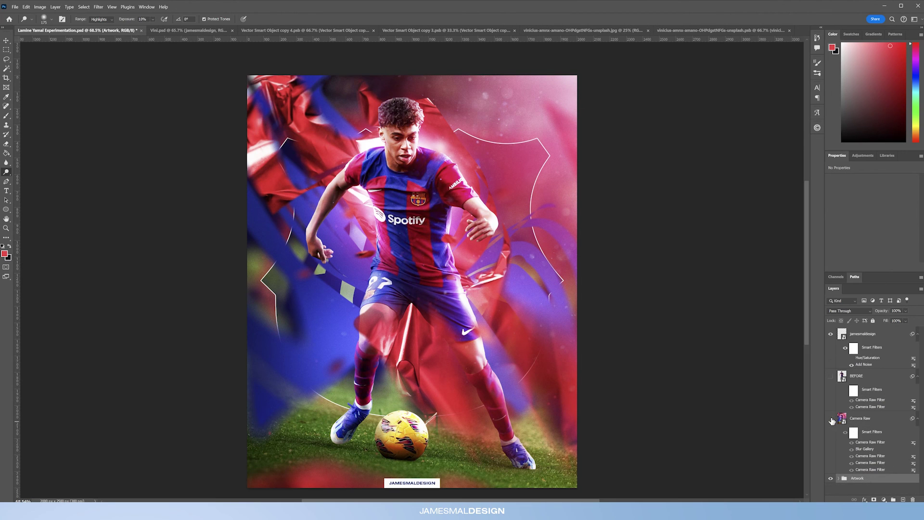
- Turn on the Camera Raw layer and reapply its adjusted Iris Blur Gallery filter
{"action": "left_click", "coordinate": [831, 418]}
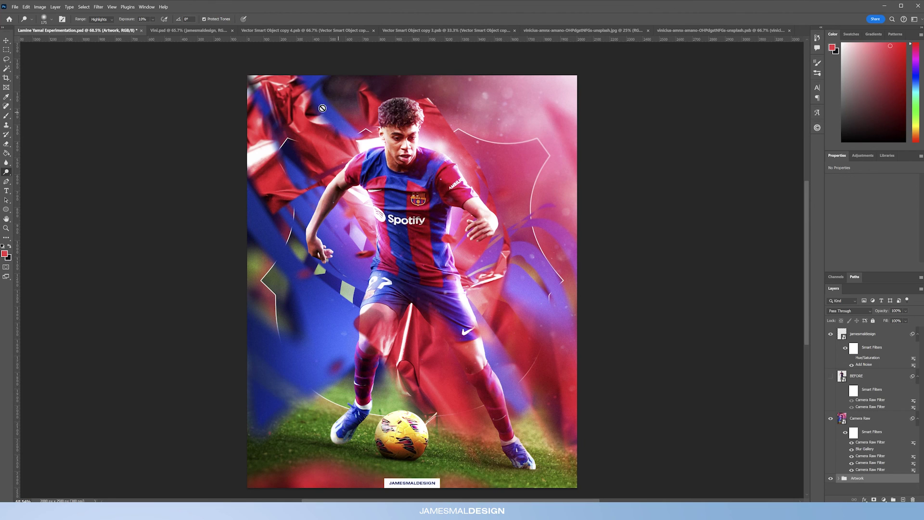
{"action": "double_click", "coordinate": [865, 449]}
{"action": "left_click", "coordinate": [505, 197]}
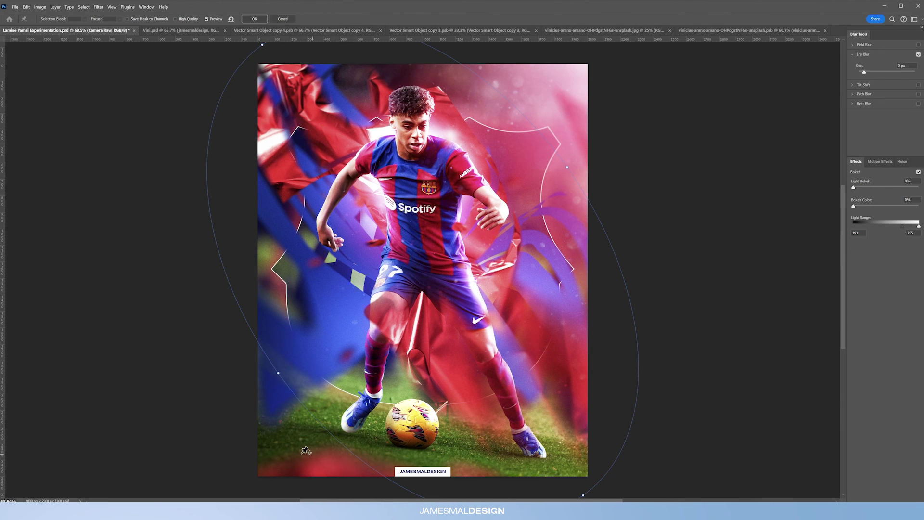
{"action": "mouse_move", "coordinate": [336, 147]}
{"action": "left_click", "coordinate": [266, 16]}
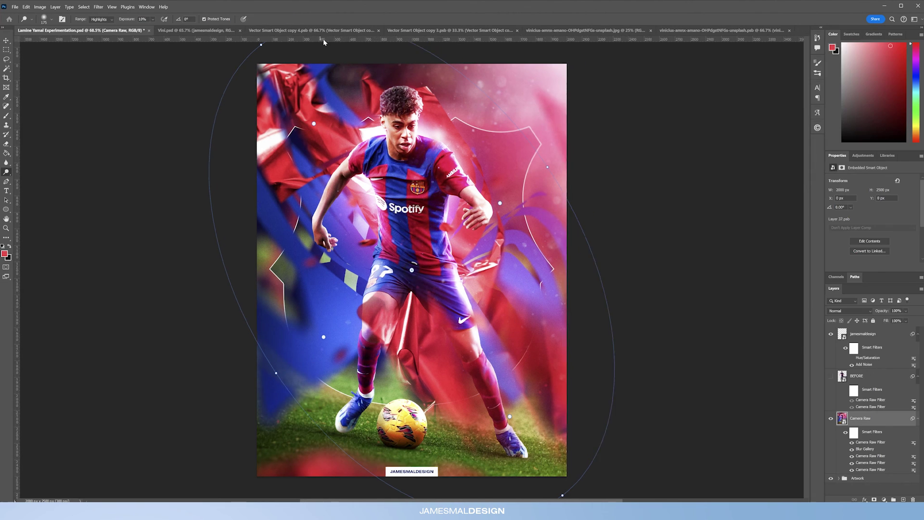
- Zoom out to the whole poster and toggle BEFORE on then off for comparison
{"action": "key", "text": "z"}
{"action": "left_click_drag", "start_coordinate": [407, 165], "coordinate": [395, 166]}
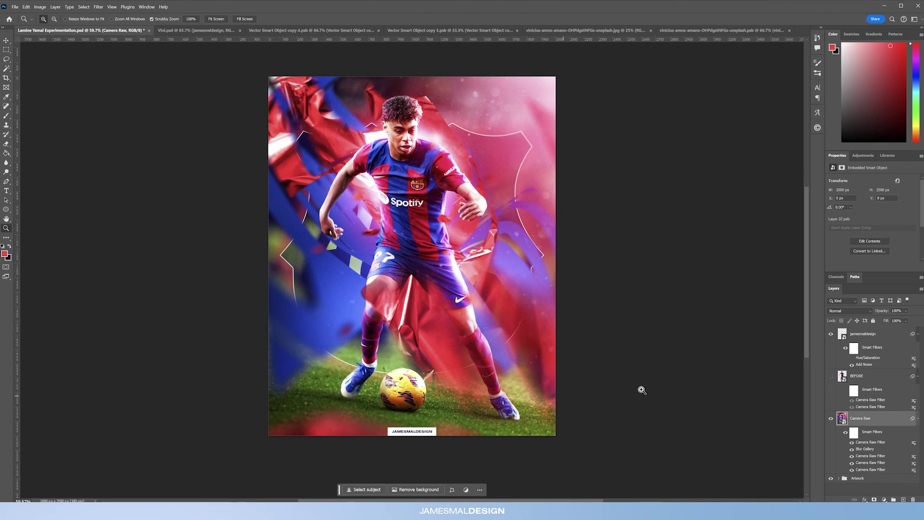
{"action": "left_click", "coordinate": [830, 378]}
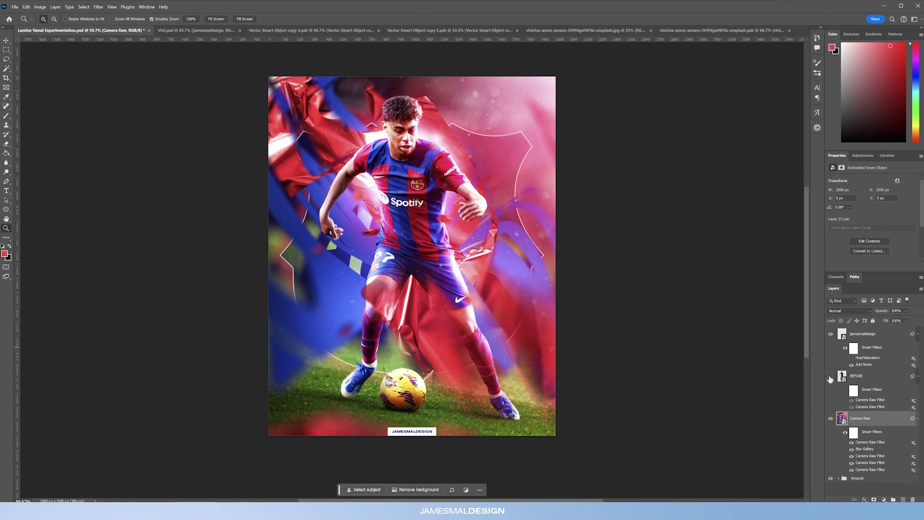
{"action": "left_click", "coordinate": [830, 379]}
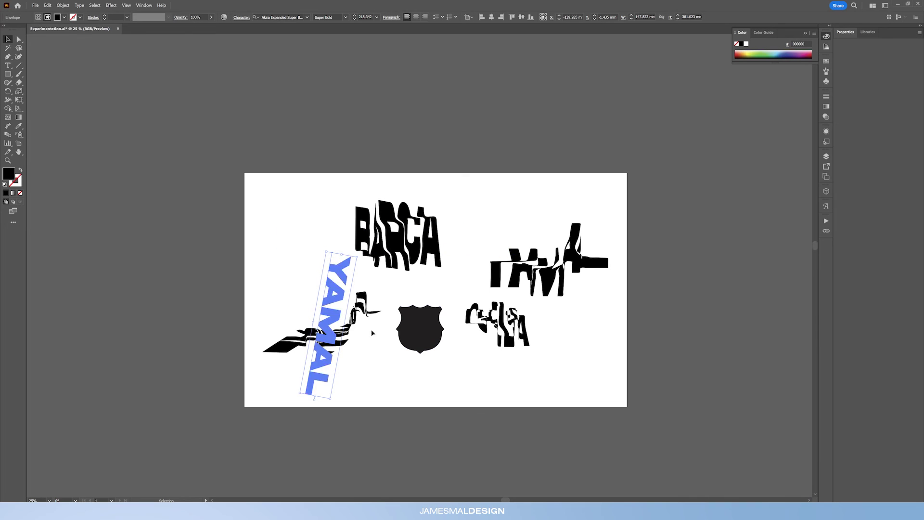
- Deselect the YAMAL lettering in Illustrator, return to the Photoshop poster and zoom in
{"action": "left_click", "coordinate": [512, 382]}
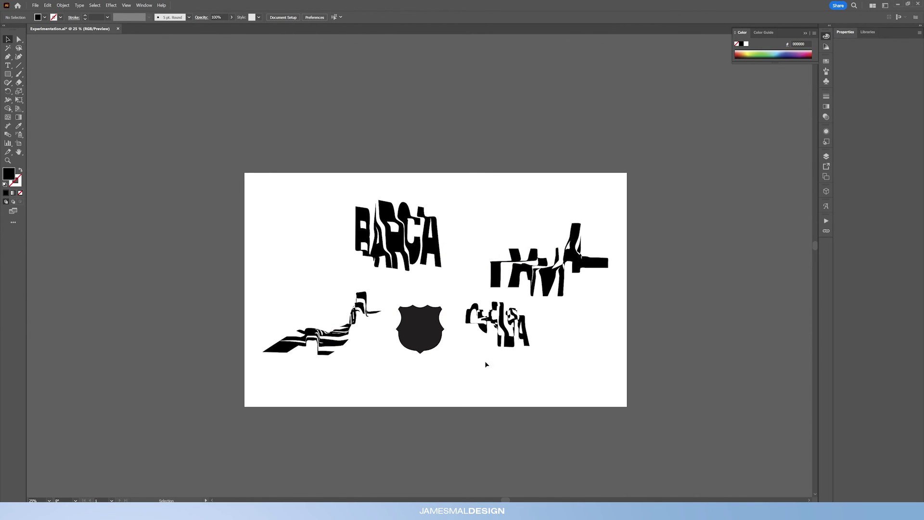
{"action": "mouse_move", "coordinate": [517, 510]}
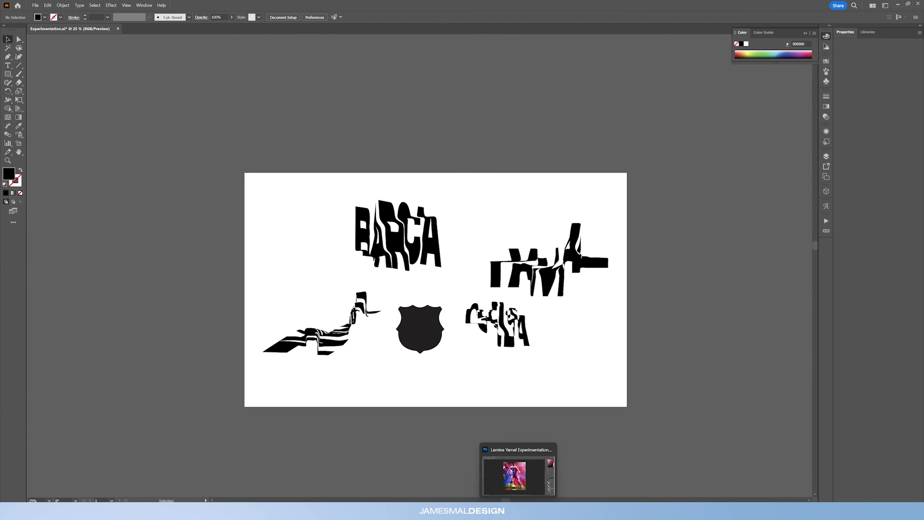
{"action": "left_click", "coordinate": [518, 485]}
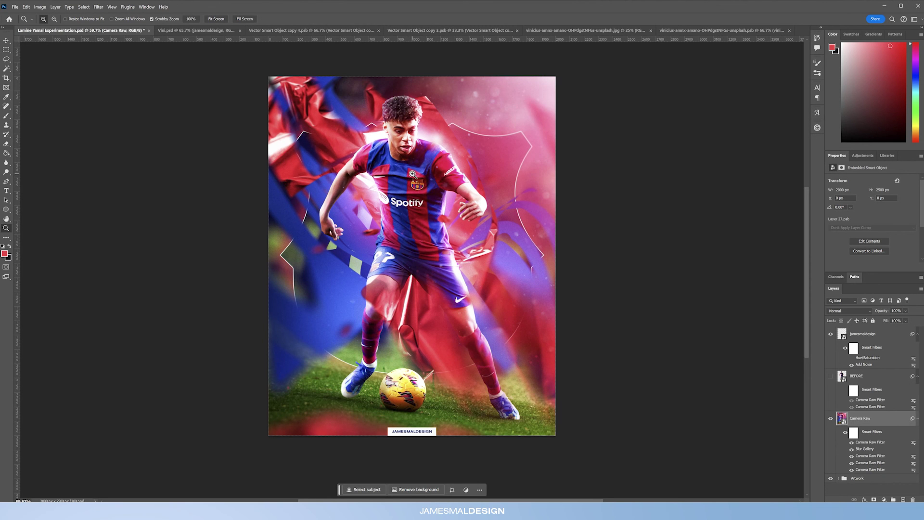
{"action": "left_click", "coordinate": [432, 192]}
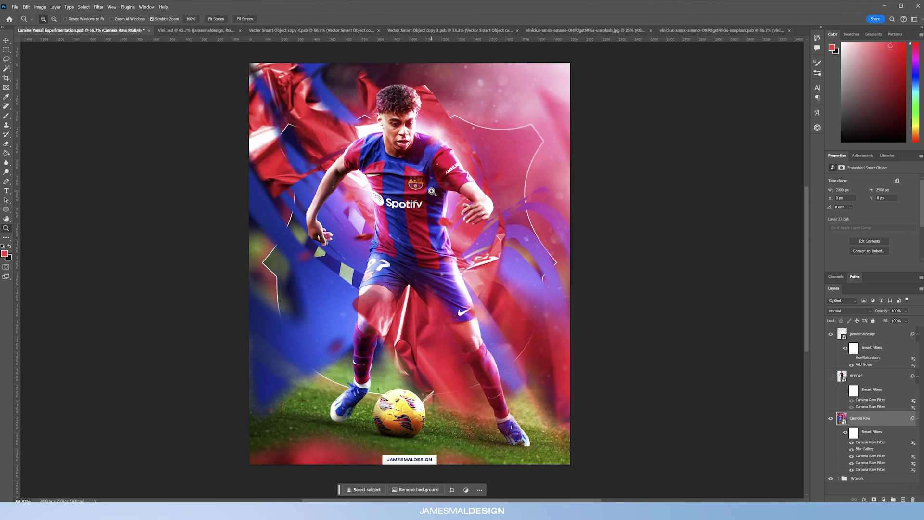